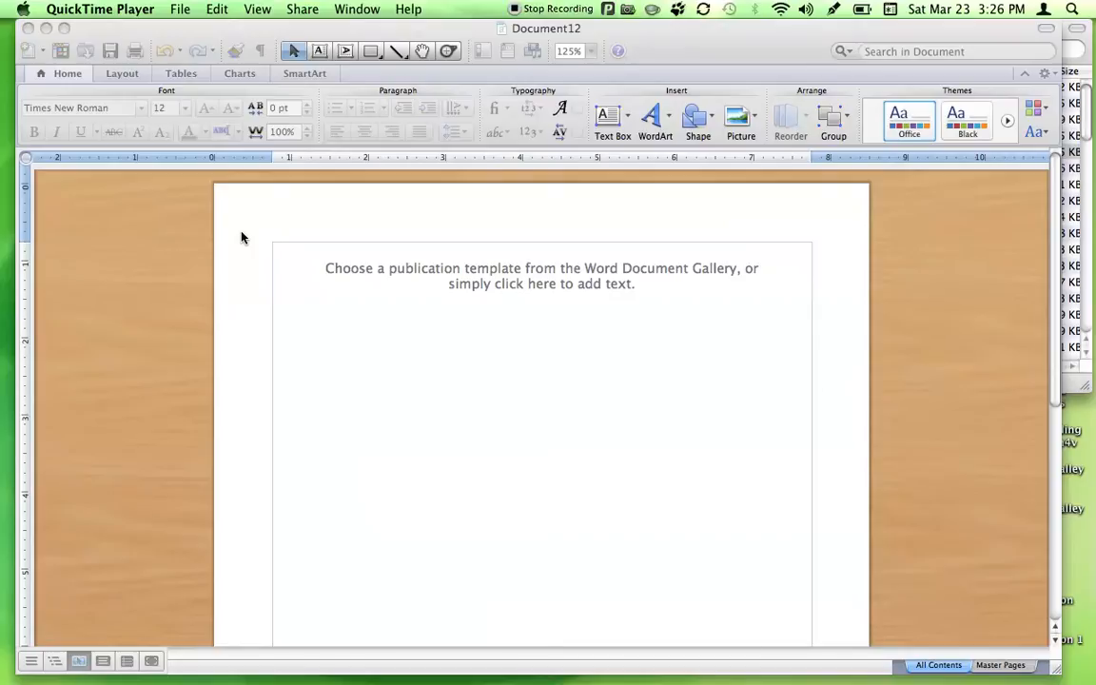
- Switch the document to Print Layout view and back to Publishing Layout view, dismissing the welcome message
{"action": "left_click", "coordinate": [241, 237]}
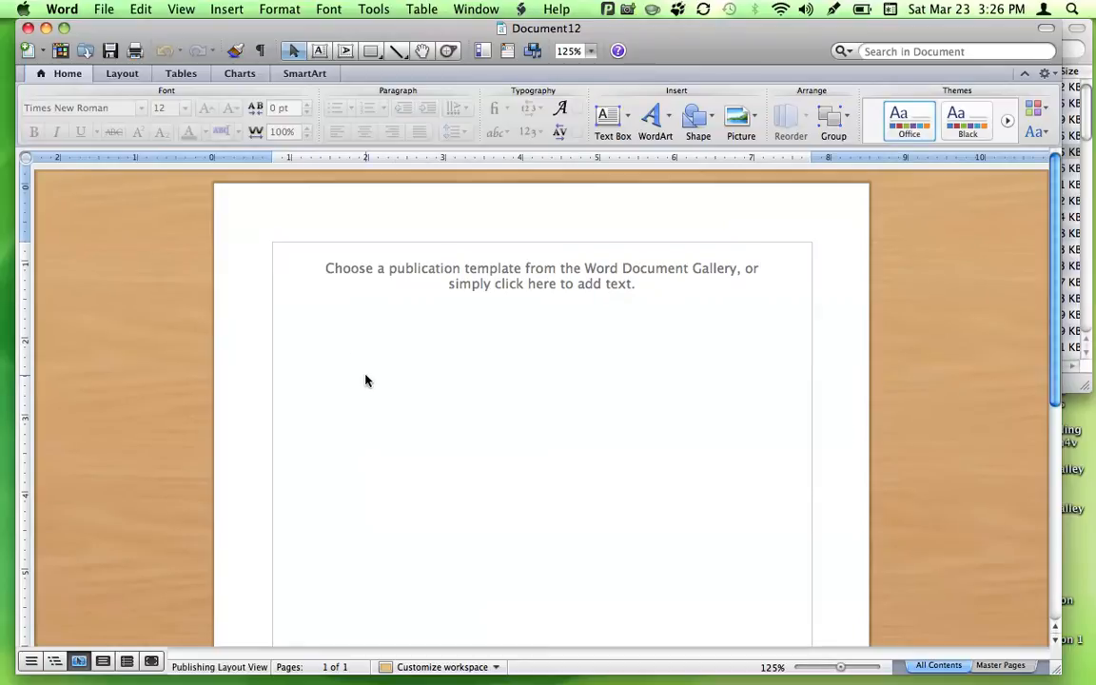
{"action": "left_click", "coordinate": [102, 661]}
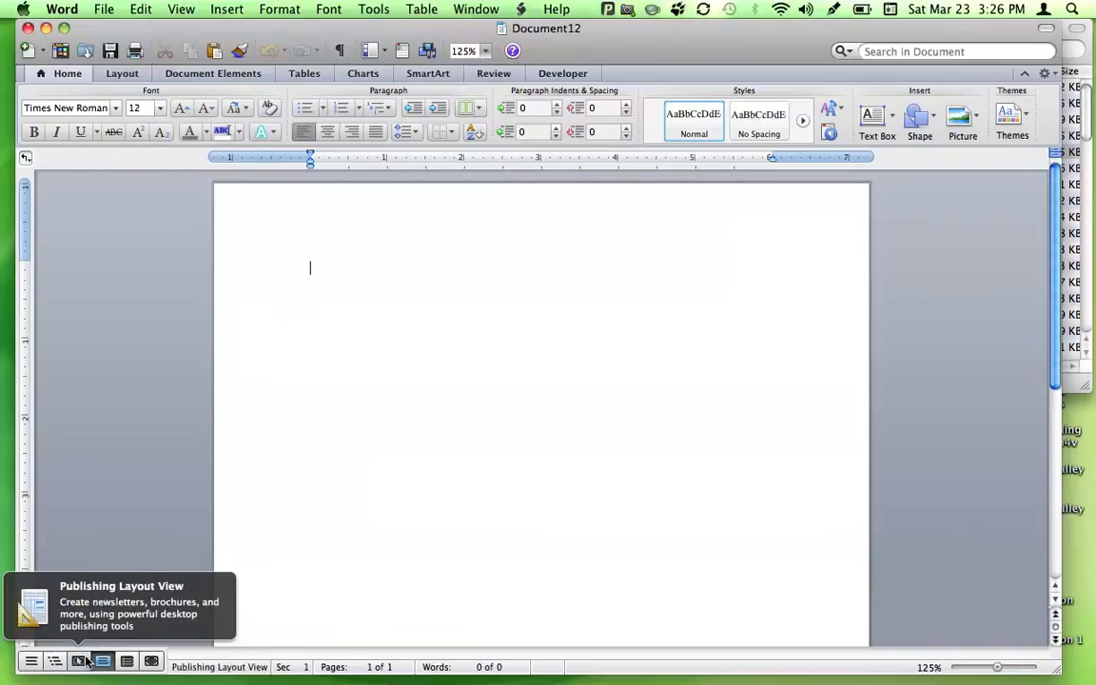
{"action": "left_click", "coordinate": [82, 661]}
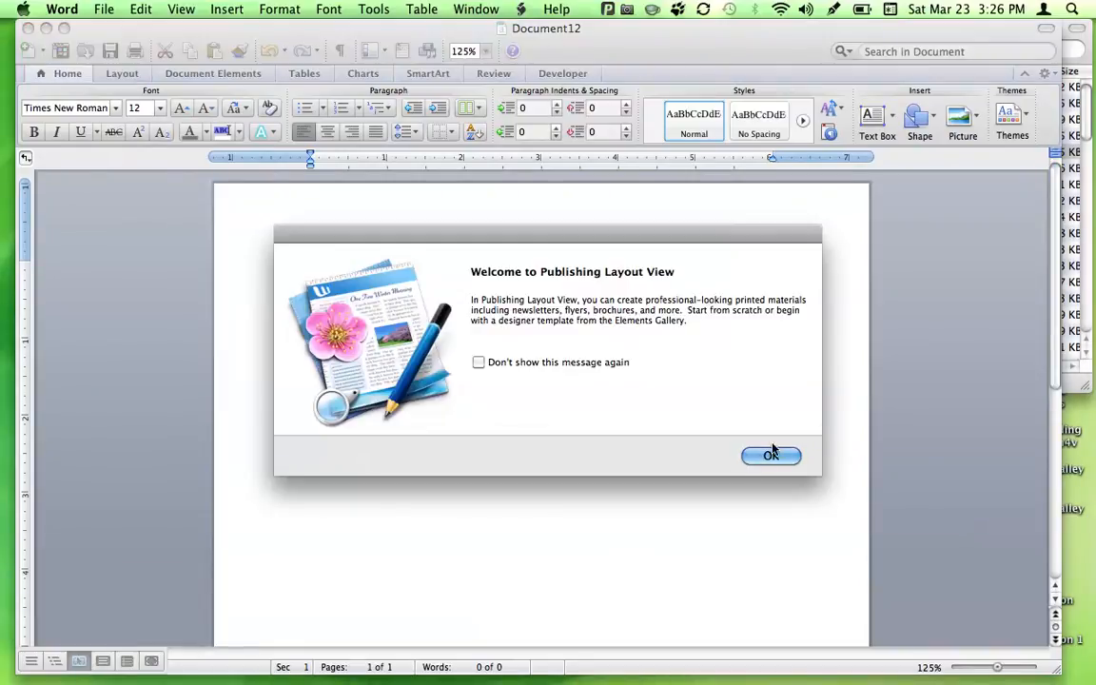
{"action": "left_click", "coordinate": [770, 457]}
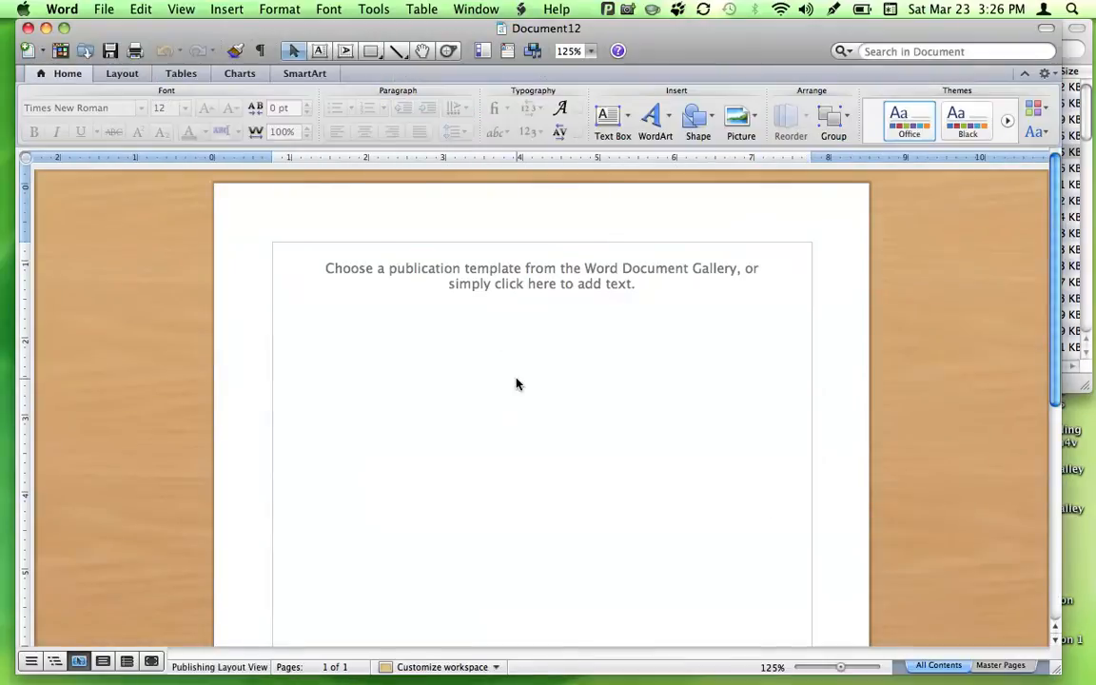
- Draw a title text box centred at the page's top margin and enter "Music Worksheet" in 20 pt bold, centre-aligned
{"action": "left_click", "coordinate": [321, 53]}
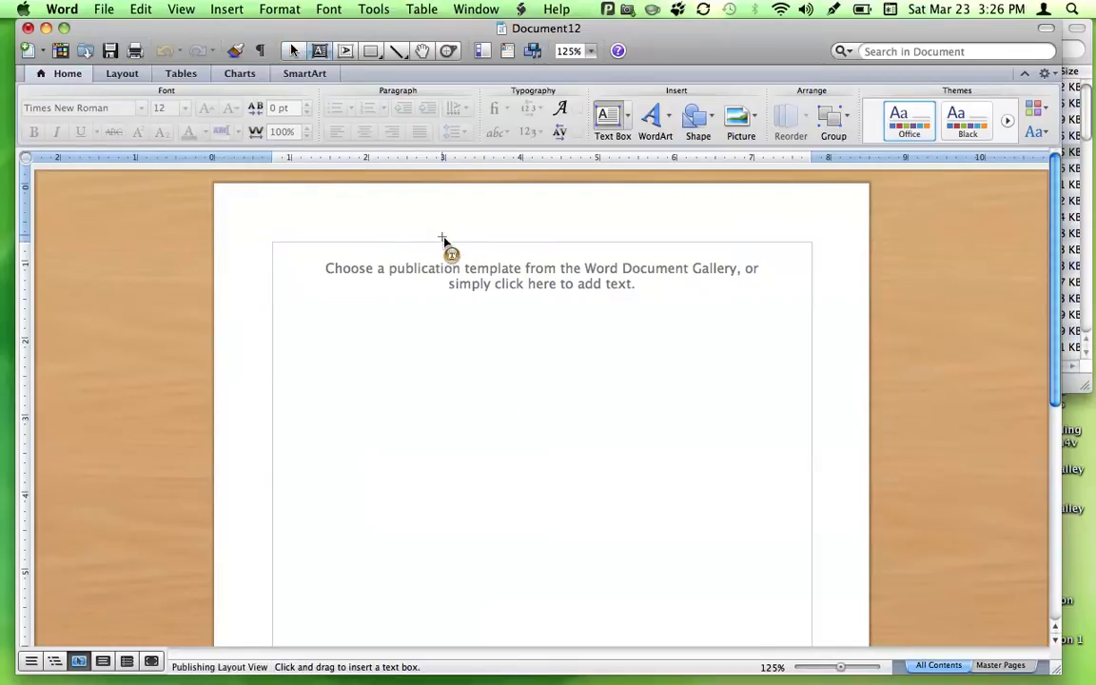
{"action": "left_click_drag", "start_coordinate": [440, 241], "coordinate": [655, 304]}
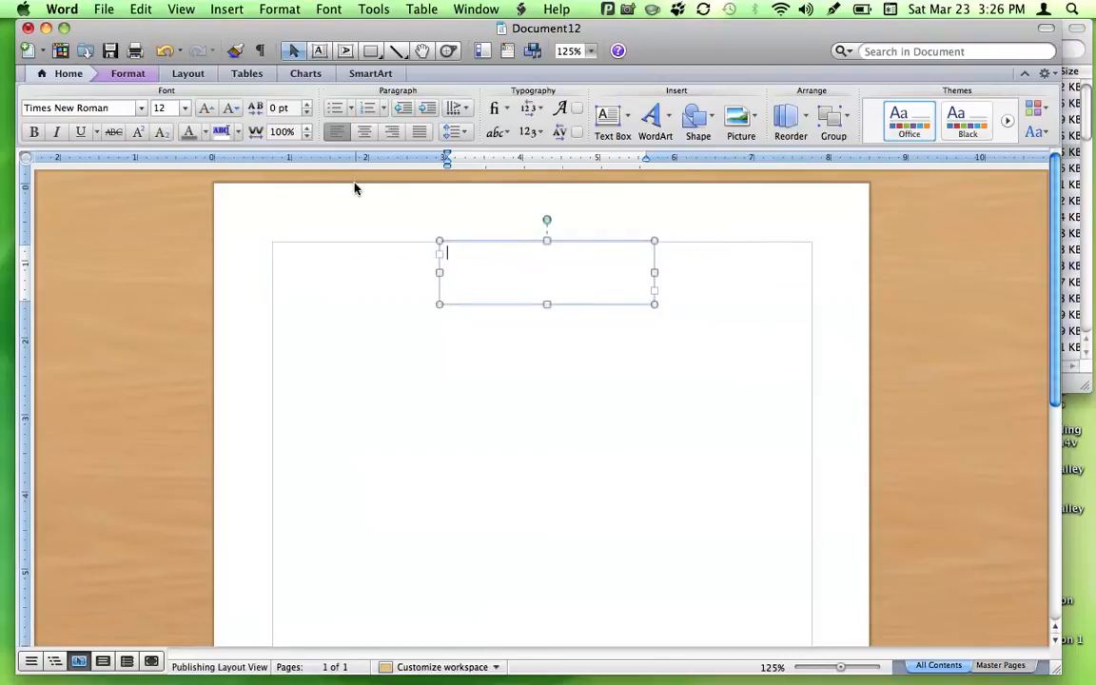
{"action": "left_click", "coordinate": [184, 110]}
{"action": "left_click", "coordinate": [180, 238]}
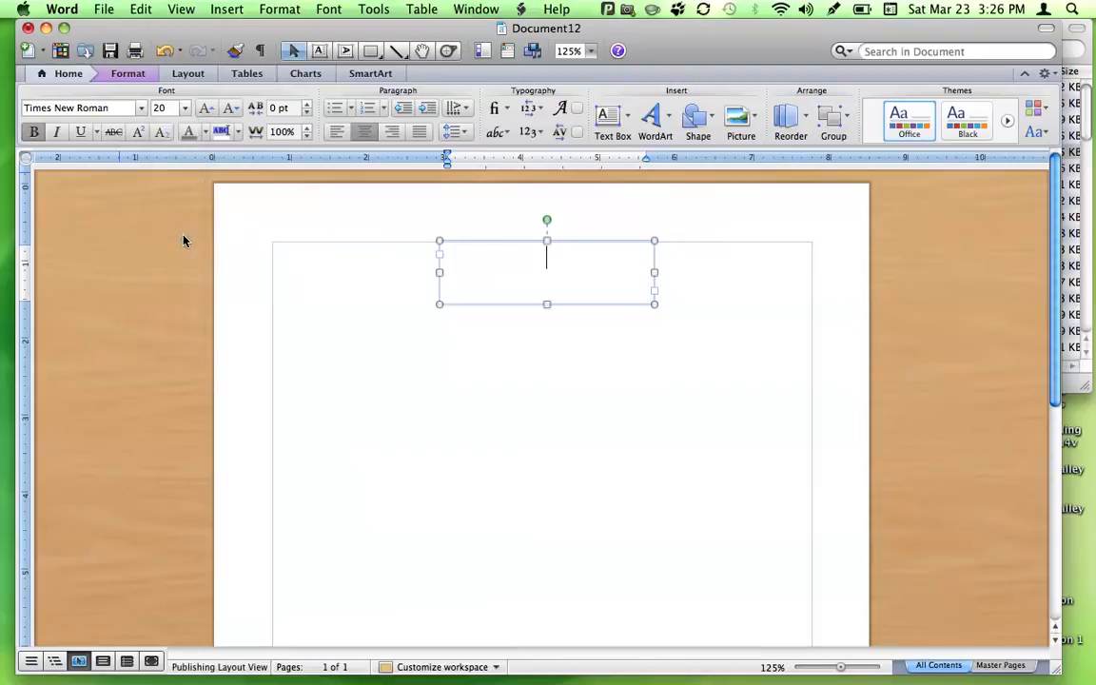
{"action": "type", "text": "Music W"}
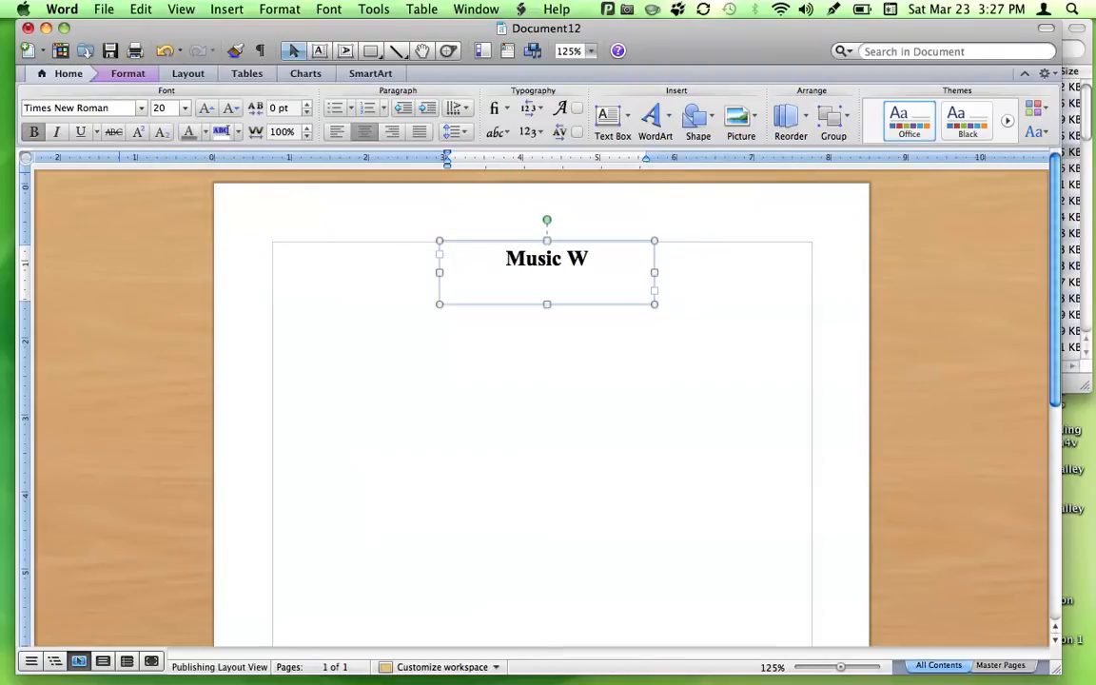
{"action": "type", "text": "orksheet"}
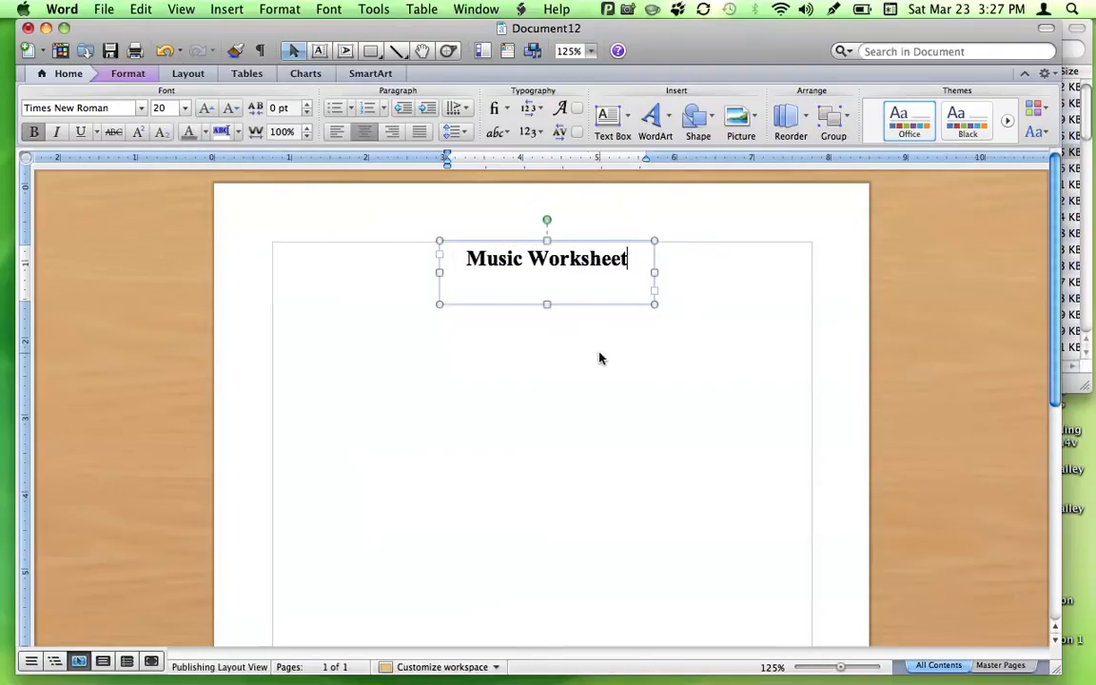
{"action": "left_click", "coordinate": [587, 313]}
- Add a text box in the page's upper-right corner above the margin, containing a right-aligned "Name:" followed by an underscore line
{"action": "left_click", "coordinate": [319, 51]}
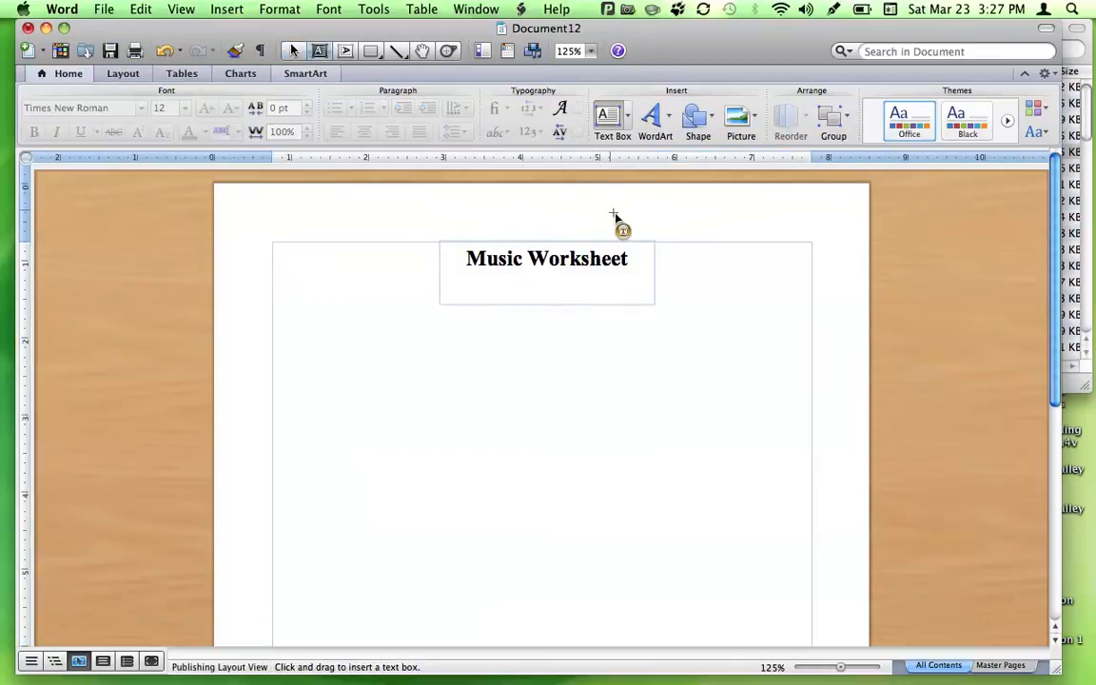
{"action": "left_click_drag", "start_coordinate": [624, 219], "coordinate": [811, 241]}
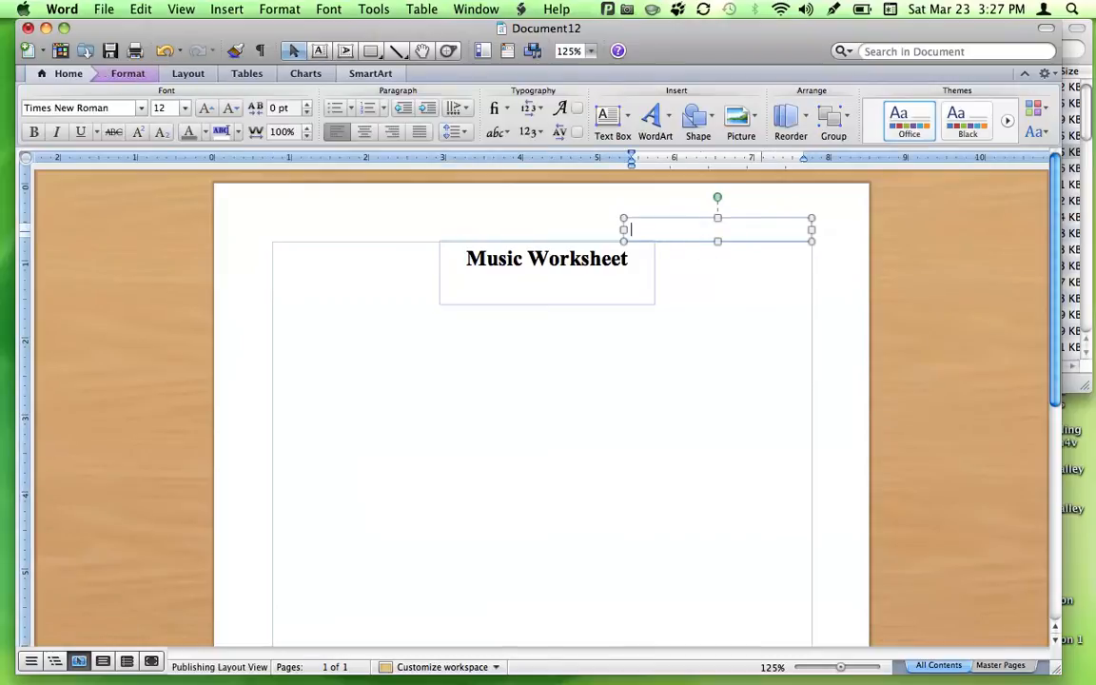
{"action": "left_click", "coordinate": [395, 135]}
{"action": "type", "text": "Name: )"}
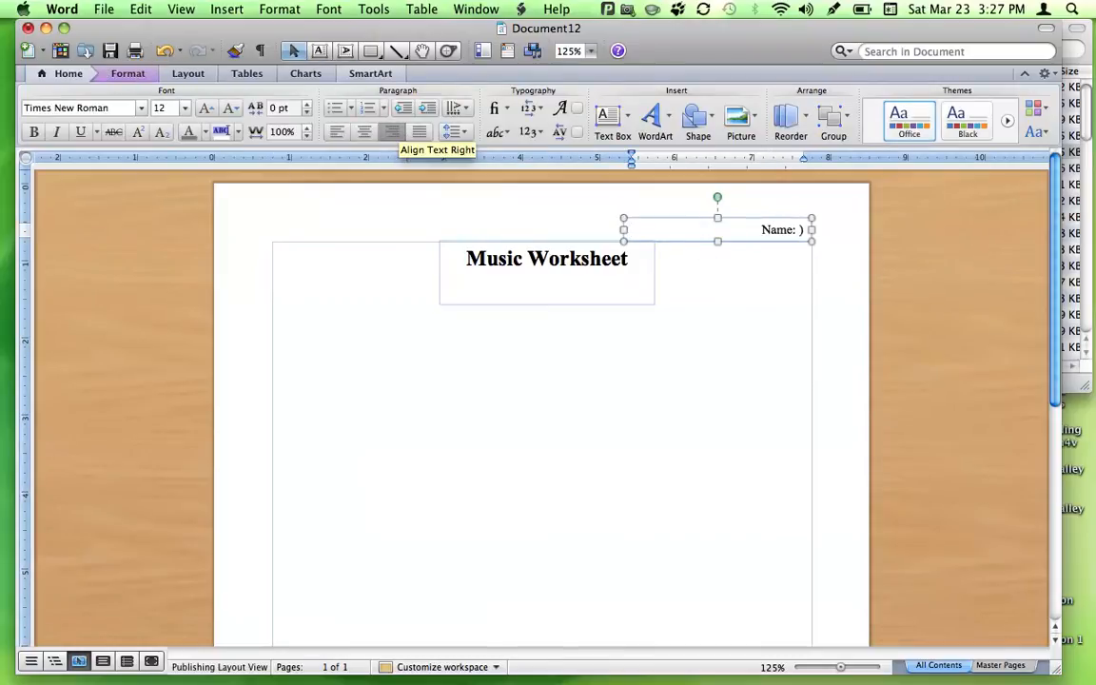
{"action": "key", "text": "BackSpace"}
{"action": "type", "text": "________________________"}
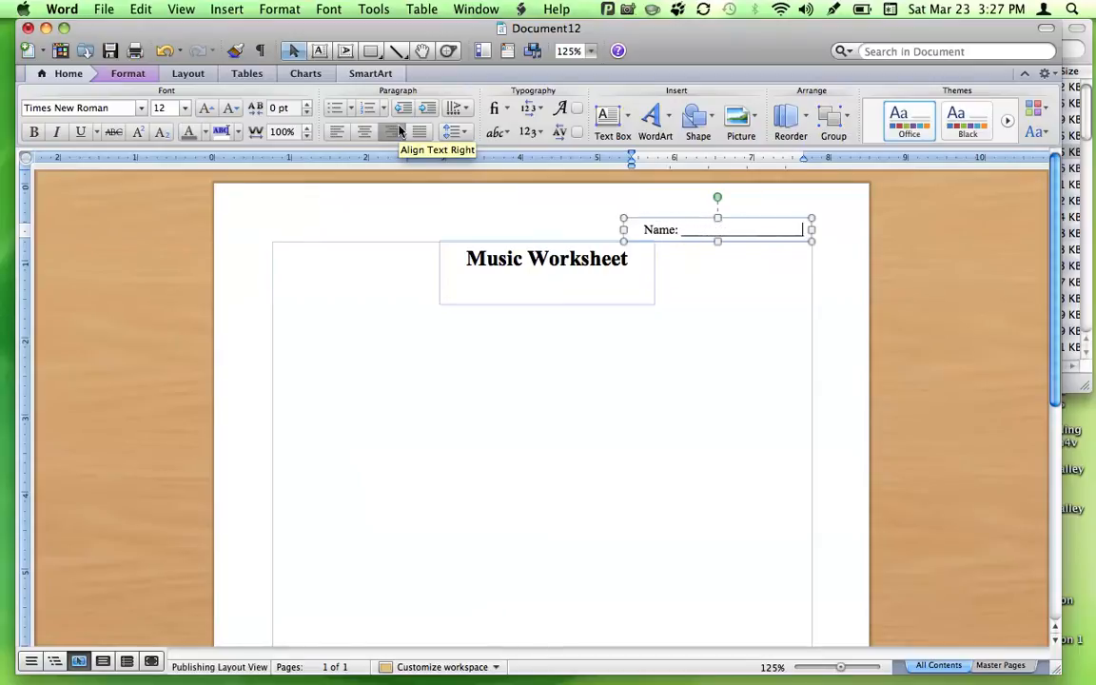
{"action": "left_click", "coordinate": [389, 398]}
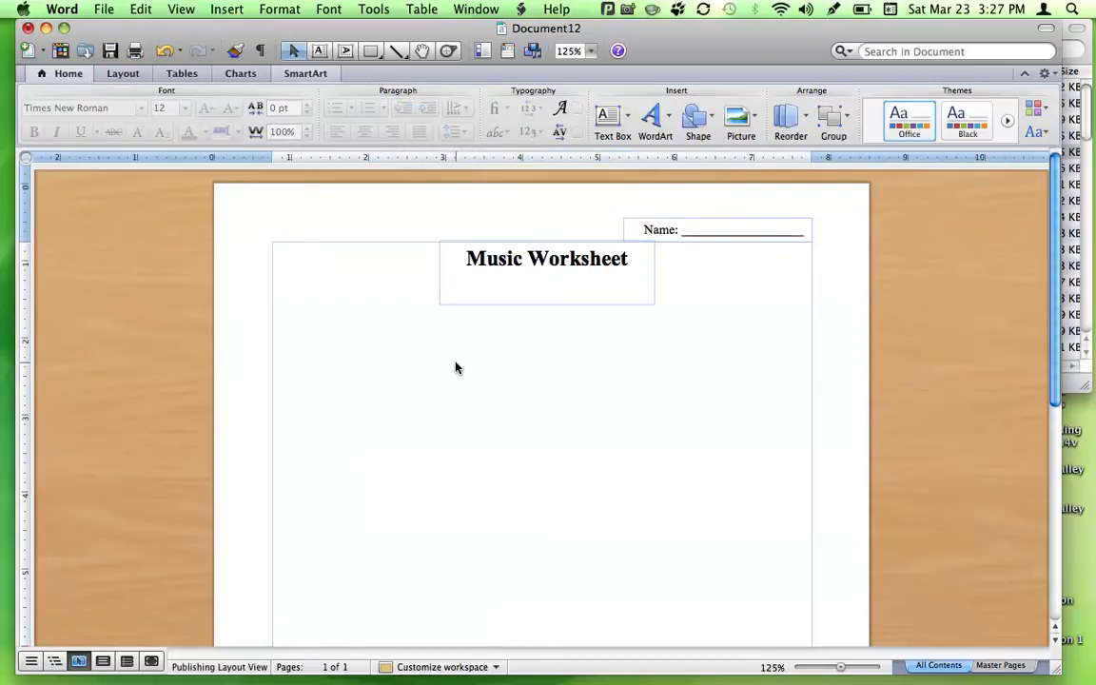
- Draw a narrow text box at the left margin below the title and a larger, wider text box beneath it
{"action": "left_click", "coordinate": [320, 50]}
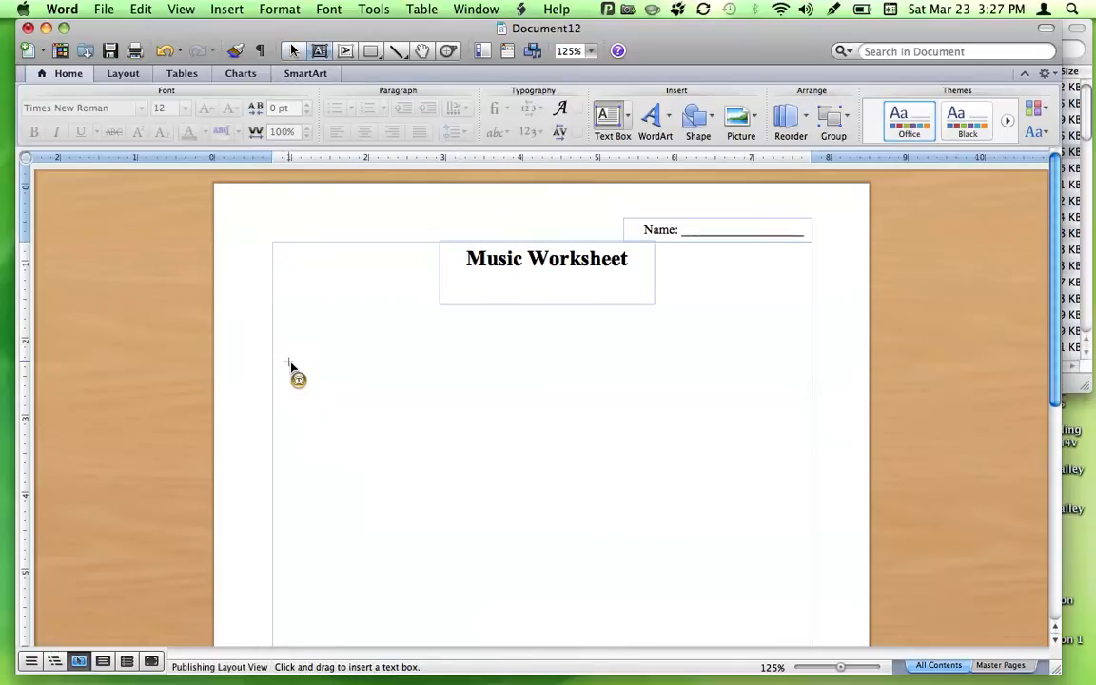
{"action": "left_click_drag", "start_coordinate": [271, 310], "coordinate": [567, 340]}
{"action": "left_click", "coordinate": [335, 407]}
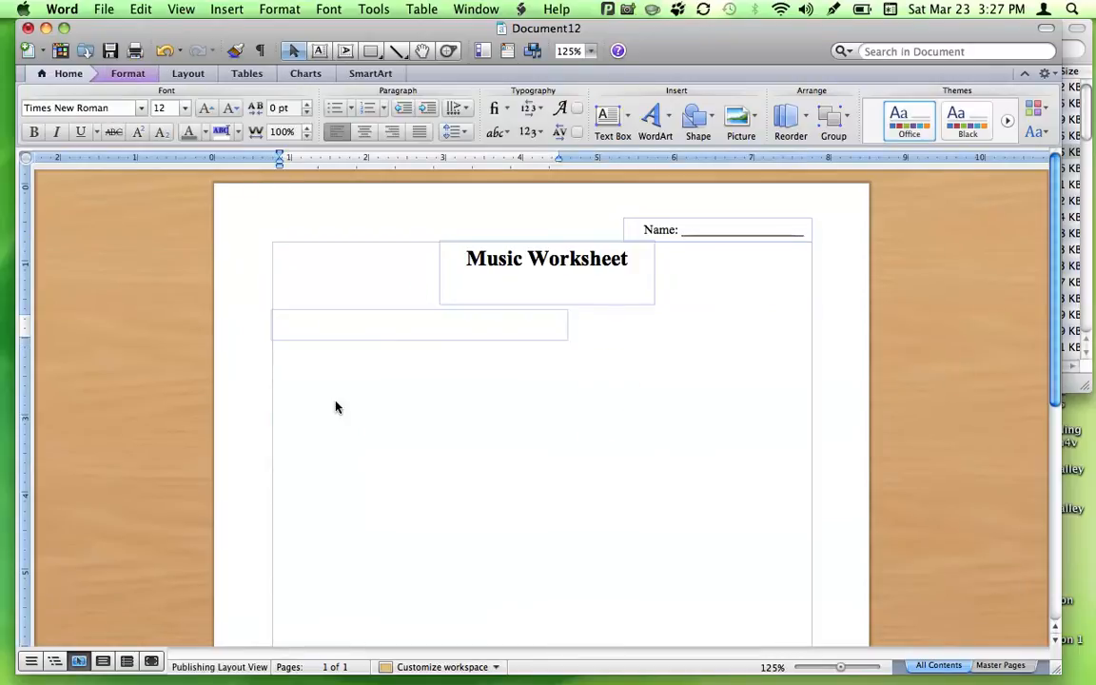
{"action": "left_click", "coordinate": [320, 51]}
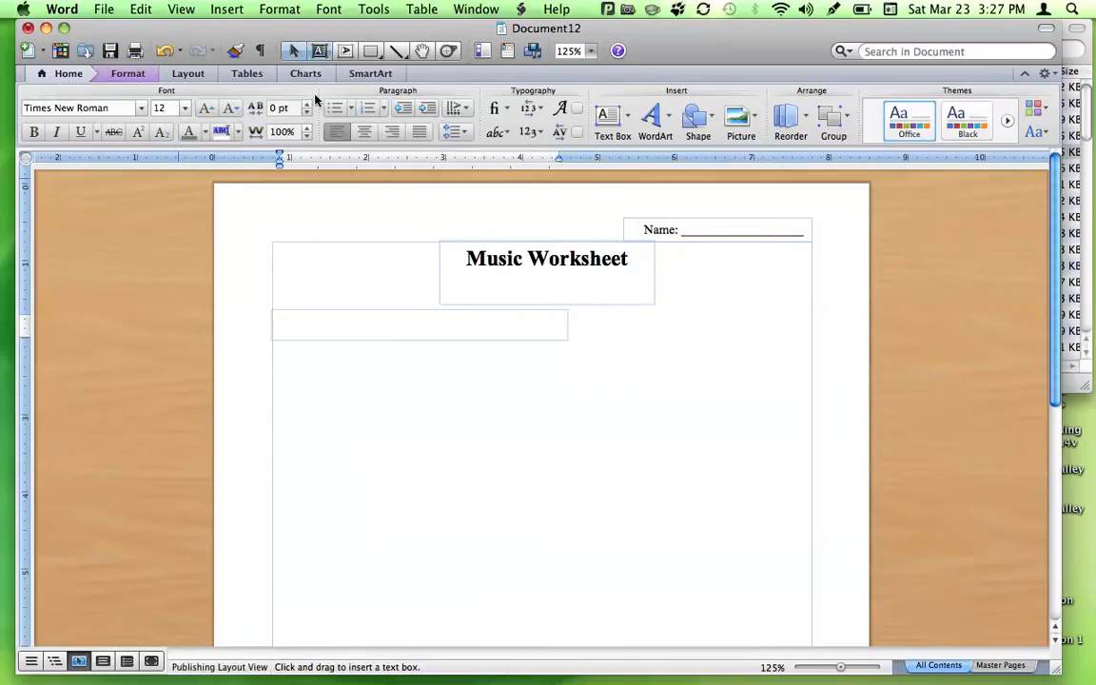
{"action": "left_click_drag", "start_coordinate": [272, 358], "coordinate": [726, 467]}
- Enter "Draw bar lines in the rhythm example below." in the narrow text box under the title
{"action": "left_click", "coordinate": [328, 326]}
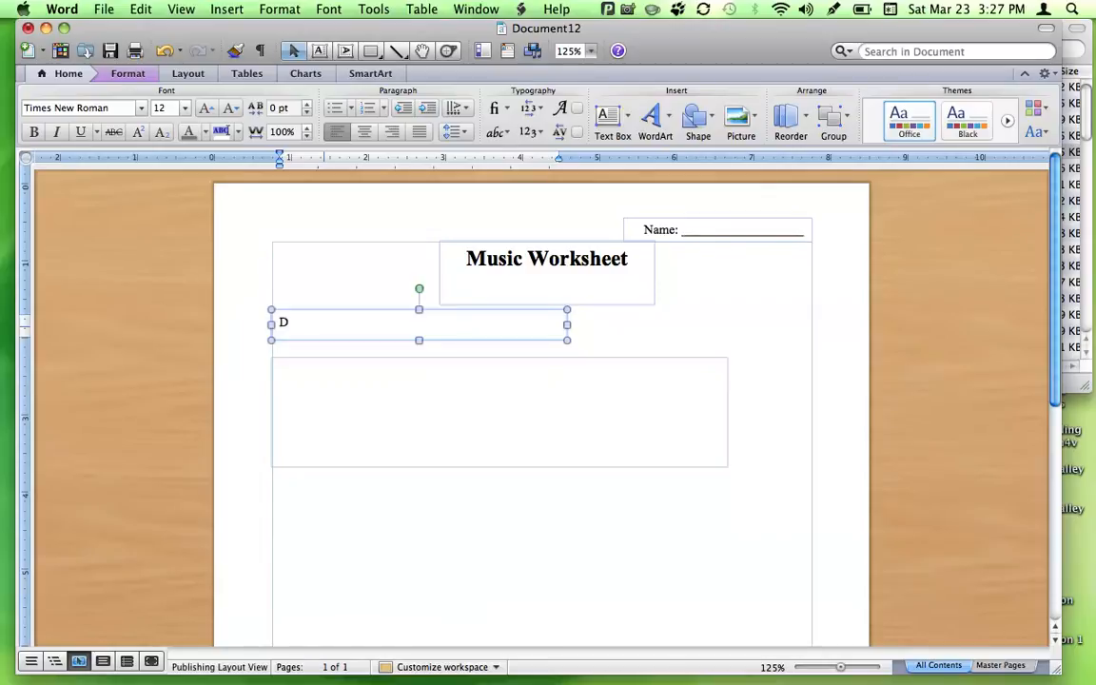
{"action": "type", "text": "aw barlines in the rhythm e"}
{"action": "key", "text": "BackSpace"}
{"action": "key", "text": "BackSpace"}
{"action": "key", "text": "BackSpace"}
{"action": "type", "text": "xample"}
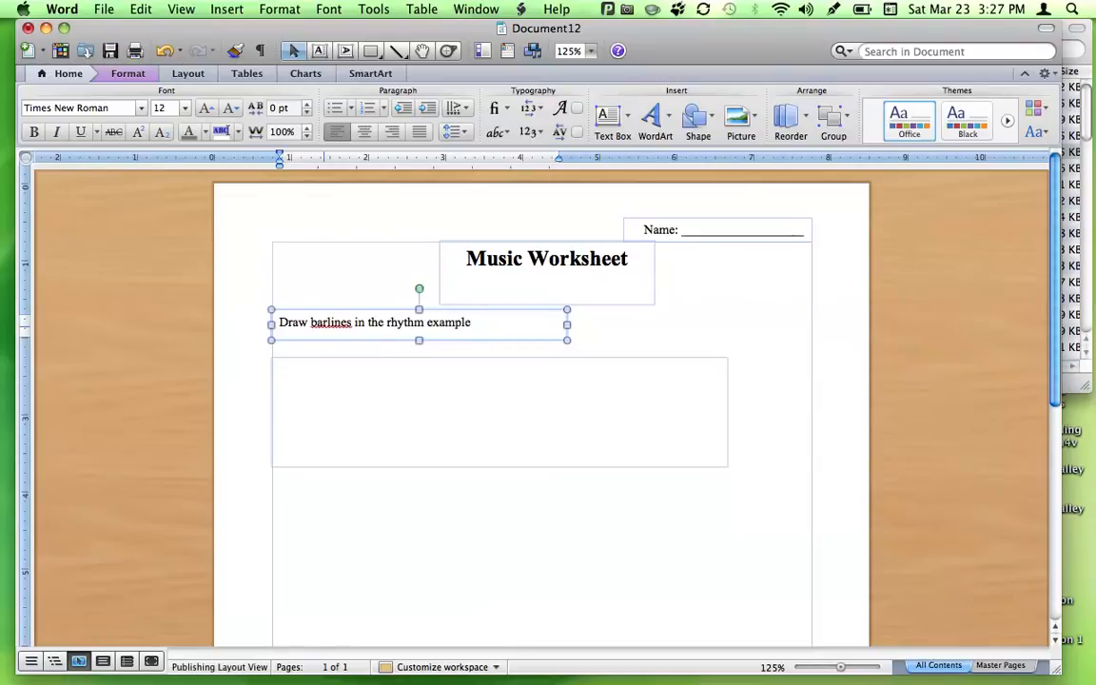
{"action": "type", "text": " below."}
{"action": "left_click", "coordinate": [327, 324]}
{"action": "left_click", "coordinate": [632, 344]}
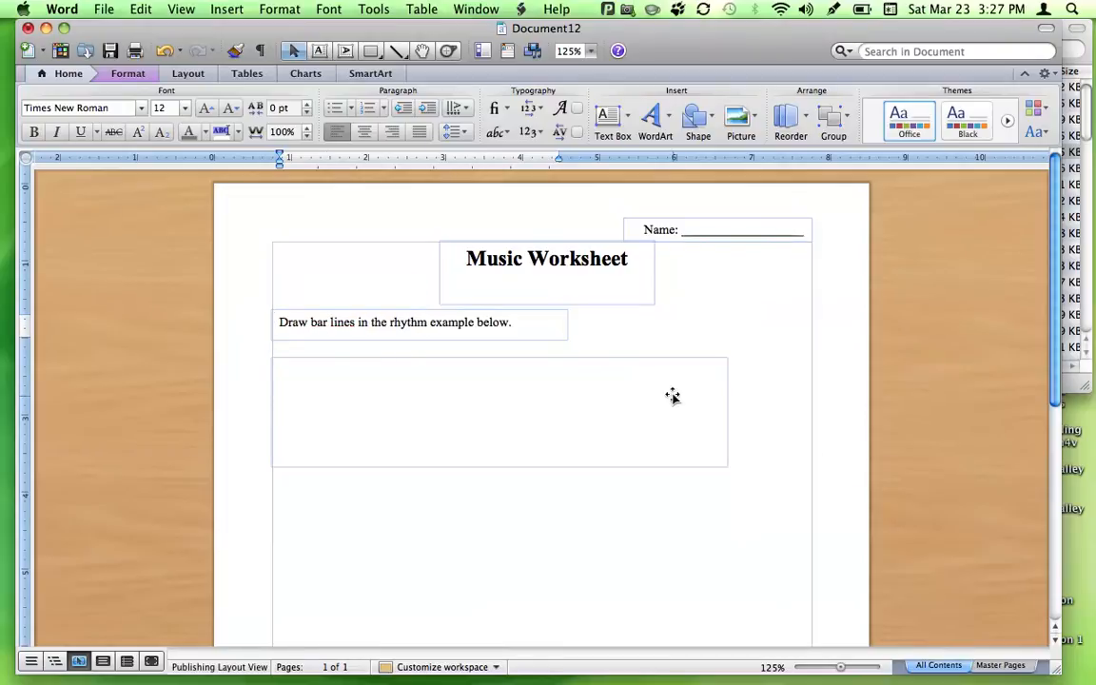
- Set the font of the large empty text box to MusiSync
{"action": "left_click", "coordinate": [406, 394]}
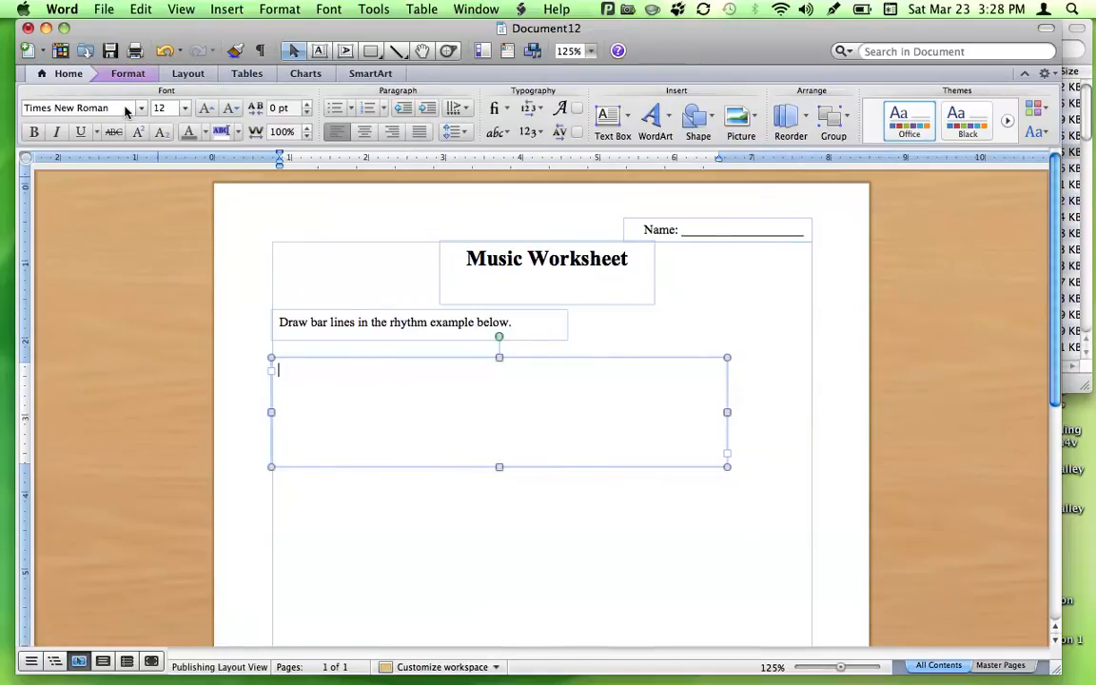
{"action": "left_click", "coordinate": [126, 107]}
{"action": "type", "text": "MusiSync"}
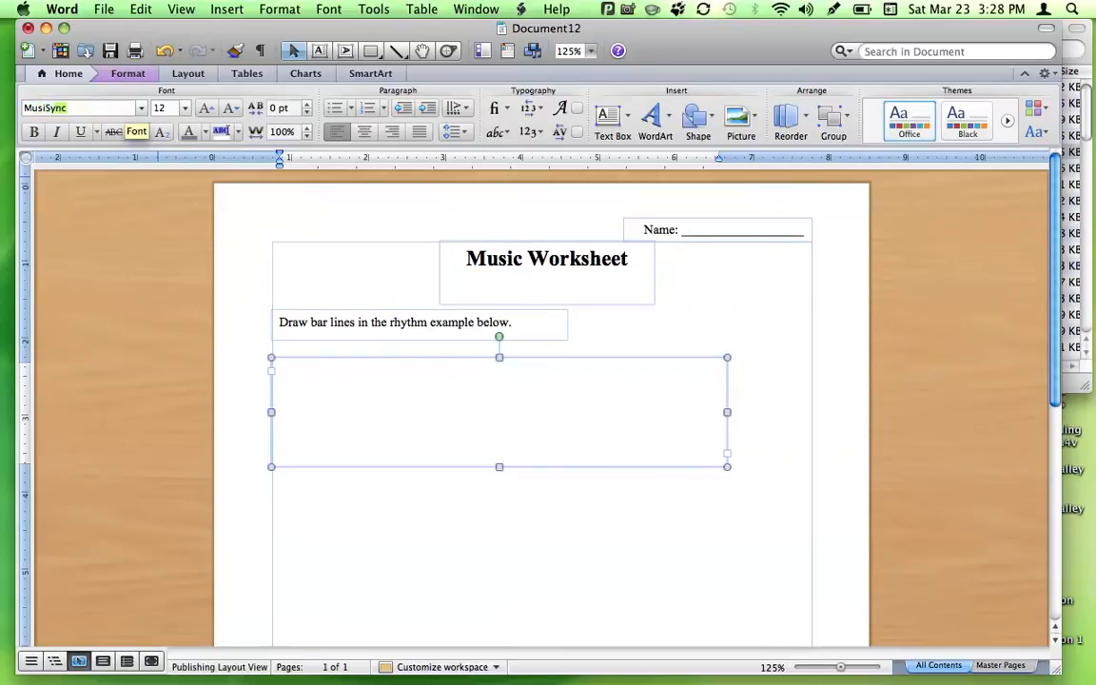
{"action": "key", "text": "Return"}
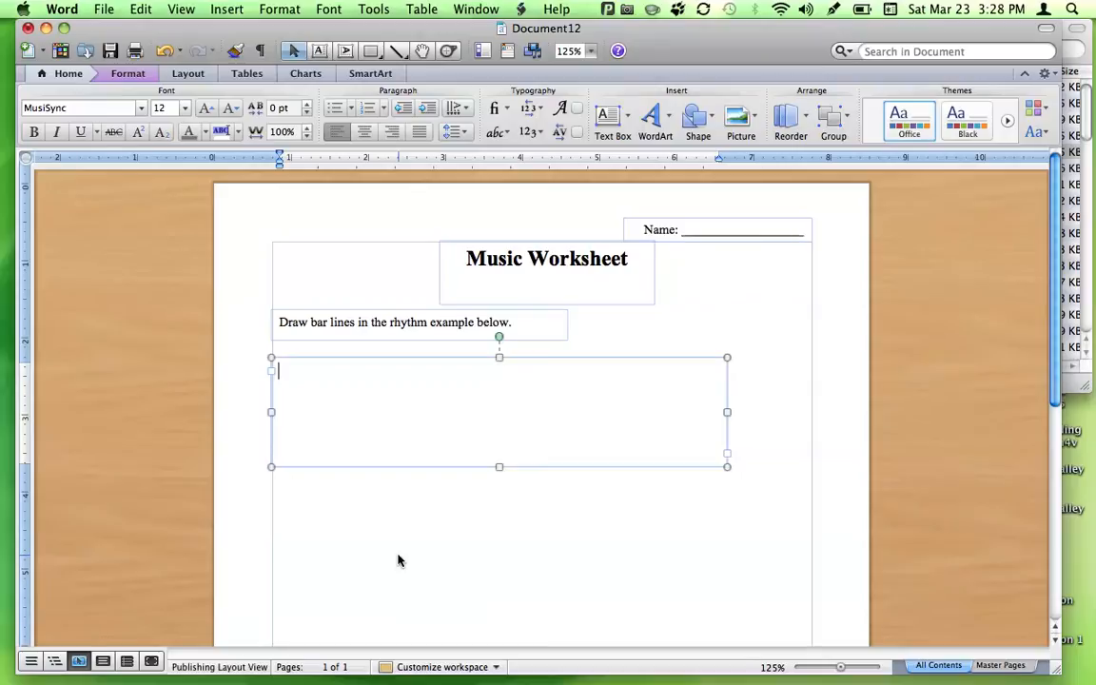
- Enter three quarter notes at 48 pt in the large text box
{"action": "type", "text": "q"}
{"action": "double_click", "coordinate": [282, 372]}
{"action": "left_click", "coordinate": [185, 108]}
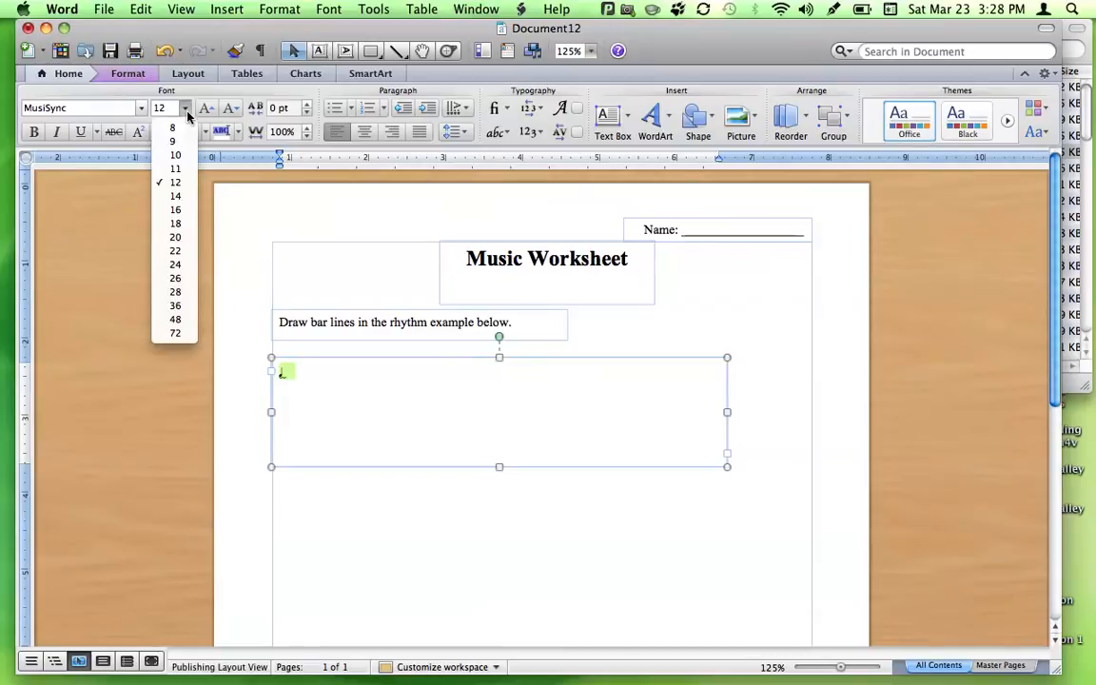
{"action": "left_click", "coordinate": [179, 320]}
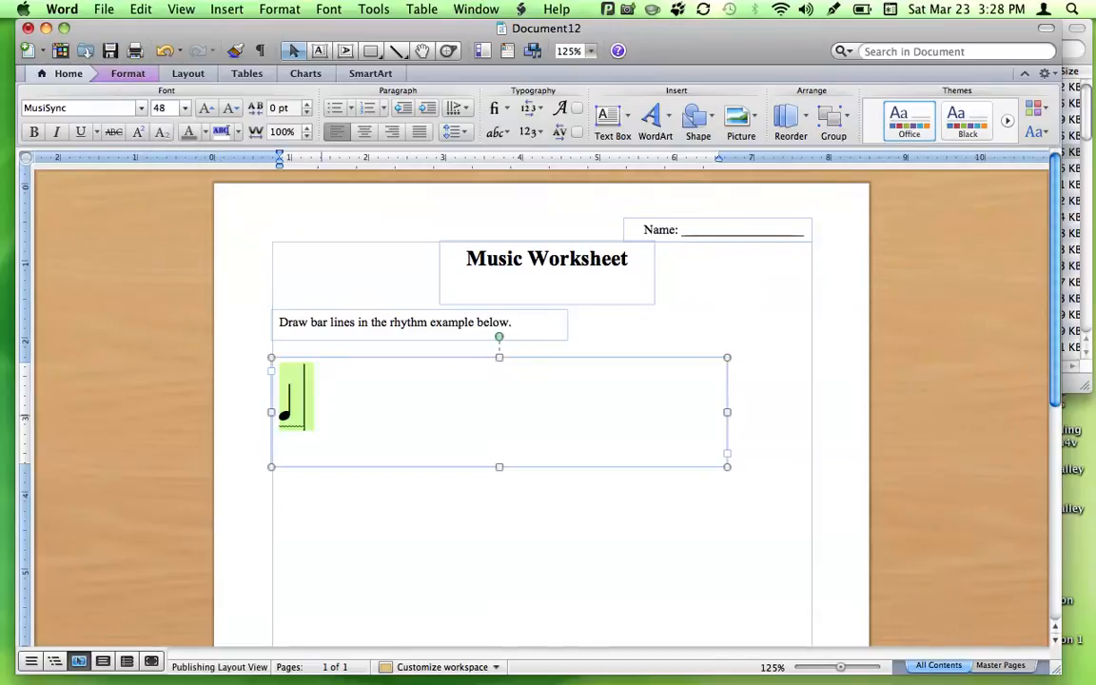
{"action": "left_click", "coordinate": [320, 421]}
{"action": "type", "text": "qq"}
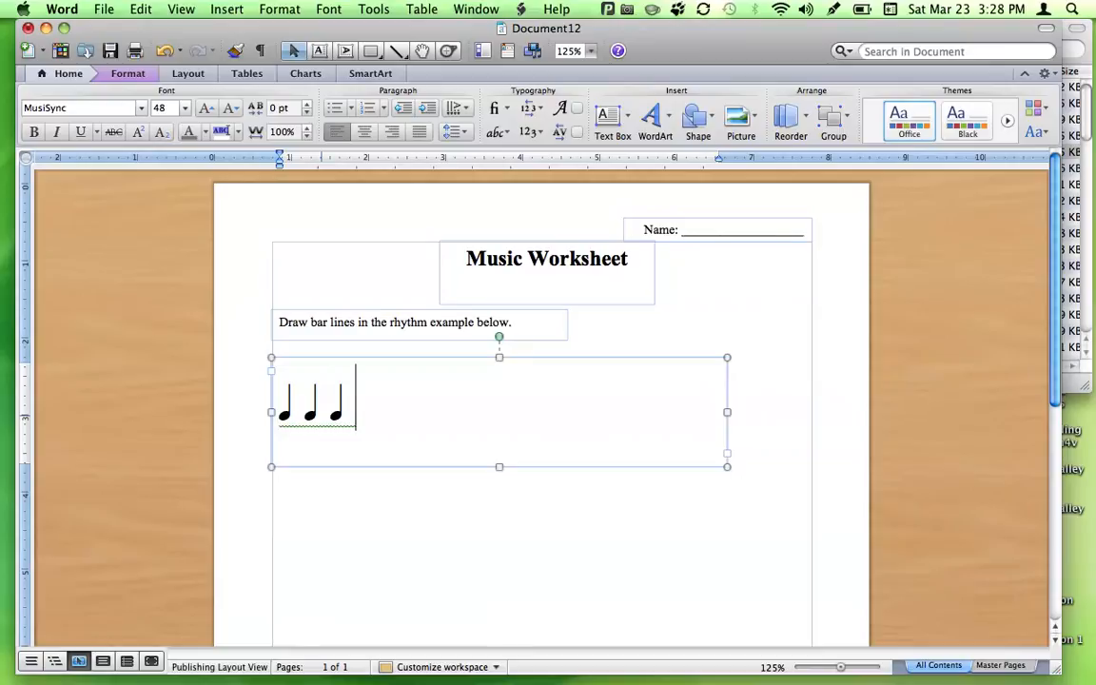
- Append a quarter rest, half note, half rest, eighth note, eighth rest, beamed eighth pair, quarter-note triplet and eighth-note triplet
{"action": "type", "text": "Q"}
{"action": "type", "text": "h"}
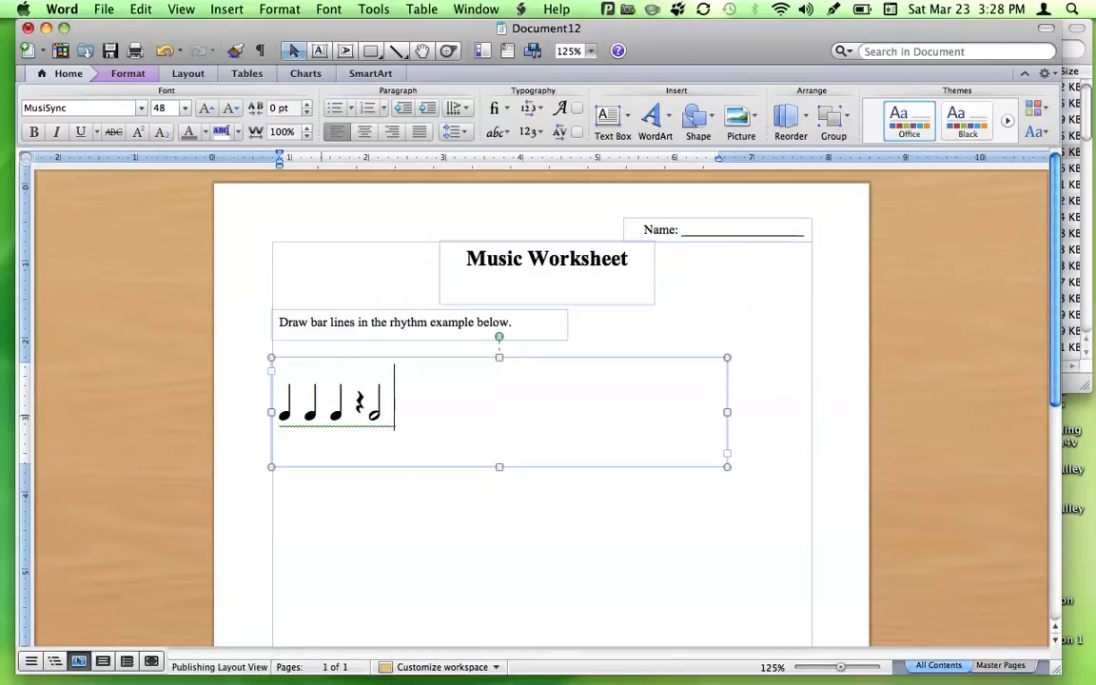
{"action": "type", "text": "Ó"}
{"action": "type", "text": "eE"}
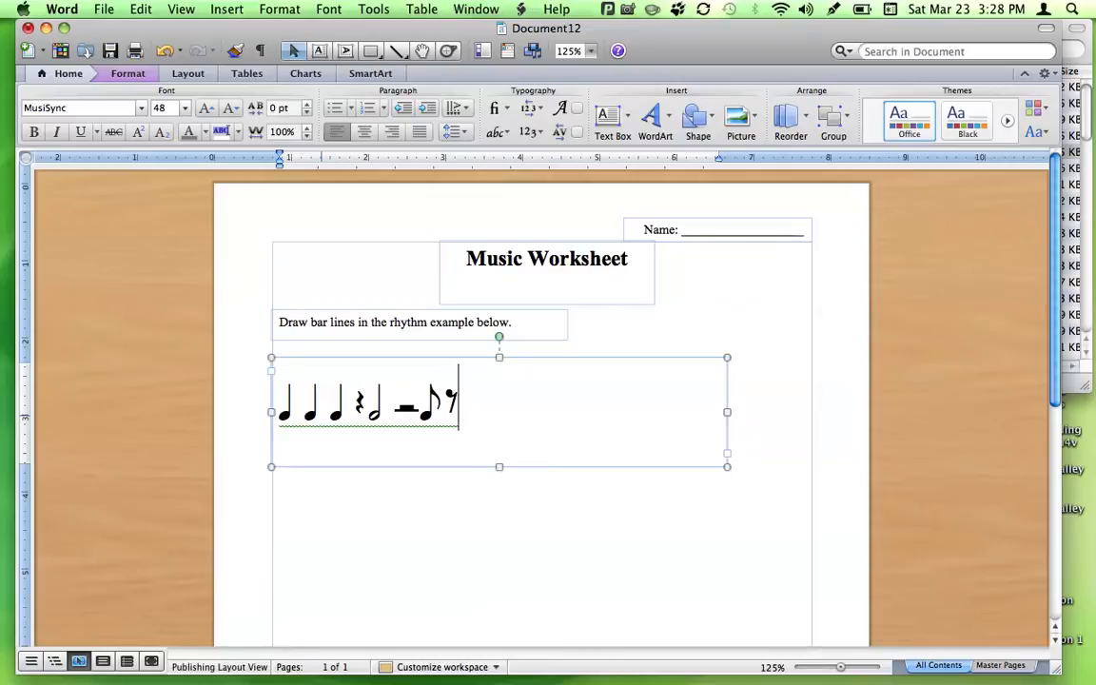
{"action": "type", "text": "n"}
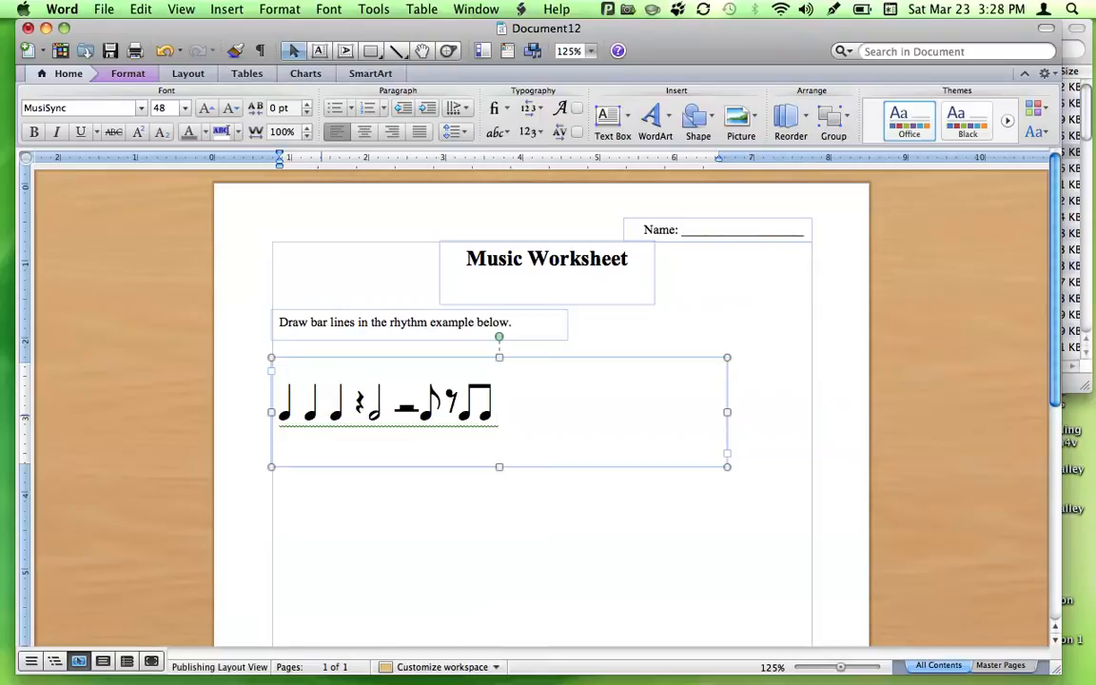
{"action": "type", "text": "T"}
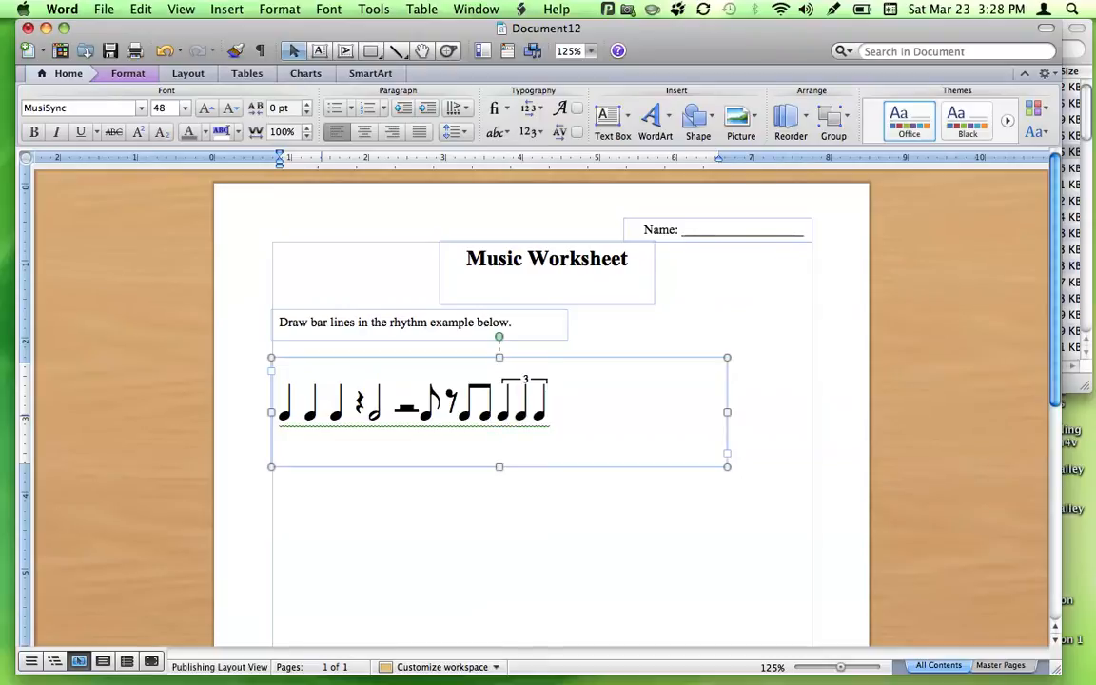
{"action": "type", "text": "t"}
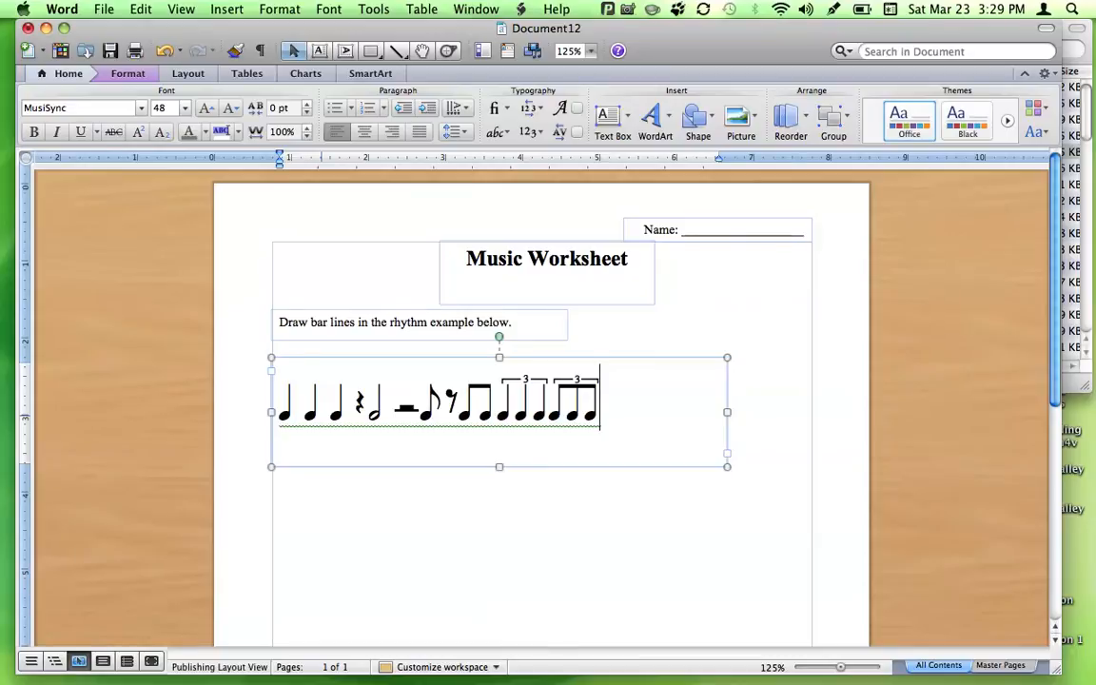
- Delete every music symbol after the first three quarter notes
{"action": "key", "text": "BackSpace"}
{"action": "key", "text": "BackSpace"}
{"action": "key", "text": "BackSpace"}
{"action": "key", "text": "BackSpace"}
{"action": "key", "text": "BackSpace"}
{"action": "key", "text": "BackSpace"}
{"action": "key", "text": "BackSpace"}
{"action": "key", "text": "BackSpace"}
{"action": "key", "text": "BackSpace"}
{"action": "key", "text": "BackSpace"}
{"action": "key", "text": "BackSpace"}
{"action": "key", "text": "BackSpace"}
- Insert a 3/4 time signature before the first quarter note
{"action": "key", "text": "Left"}
{"action": "key", "text": "Left"}
{"action": "key", "text": "Left"}
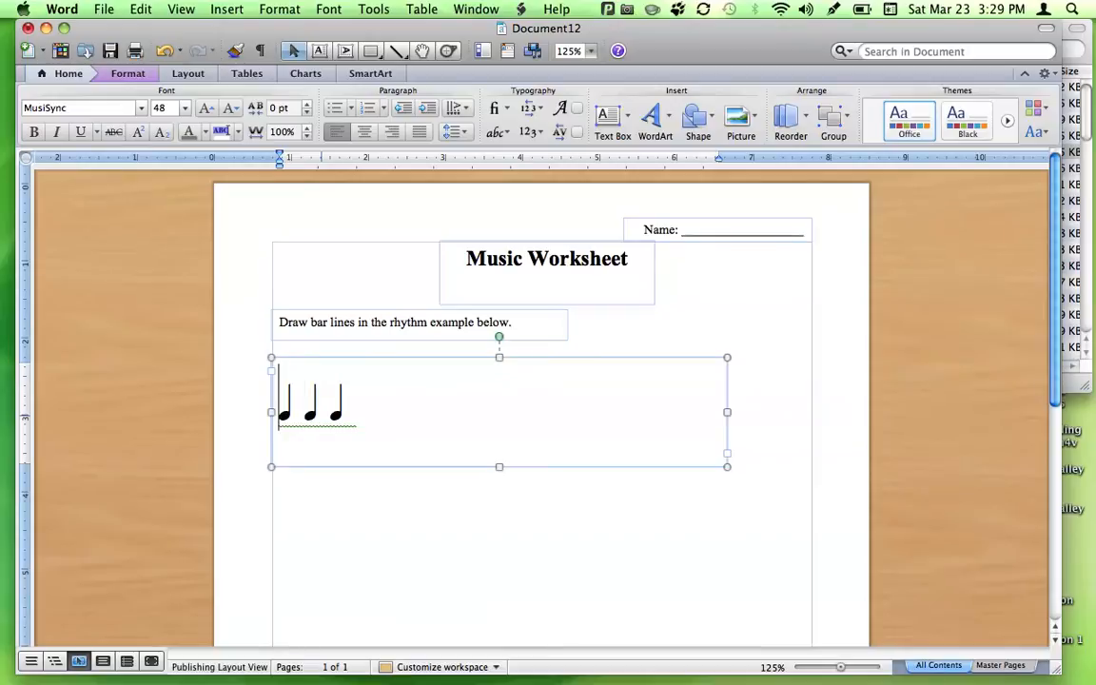
{"action": "type", "text": "3"}
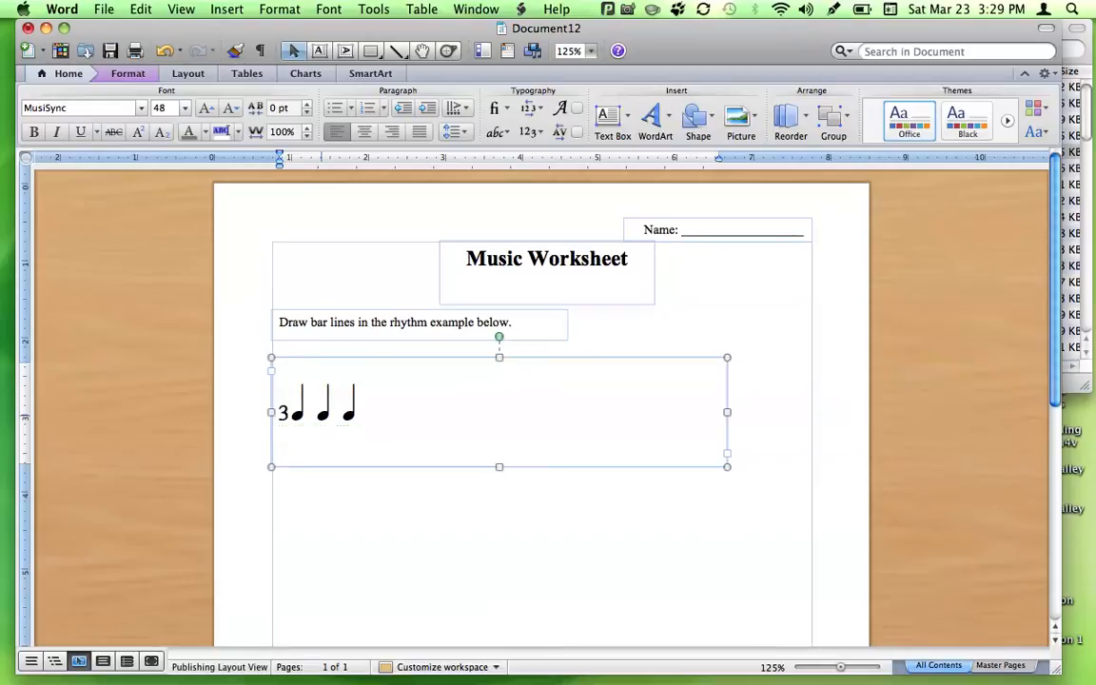
{"action": "key", "text": "BackSpace"}
{"action": "type", "text": "#"}
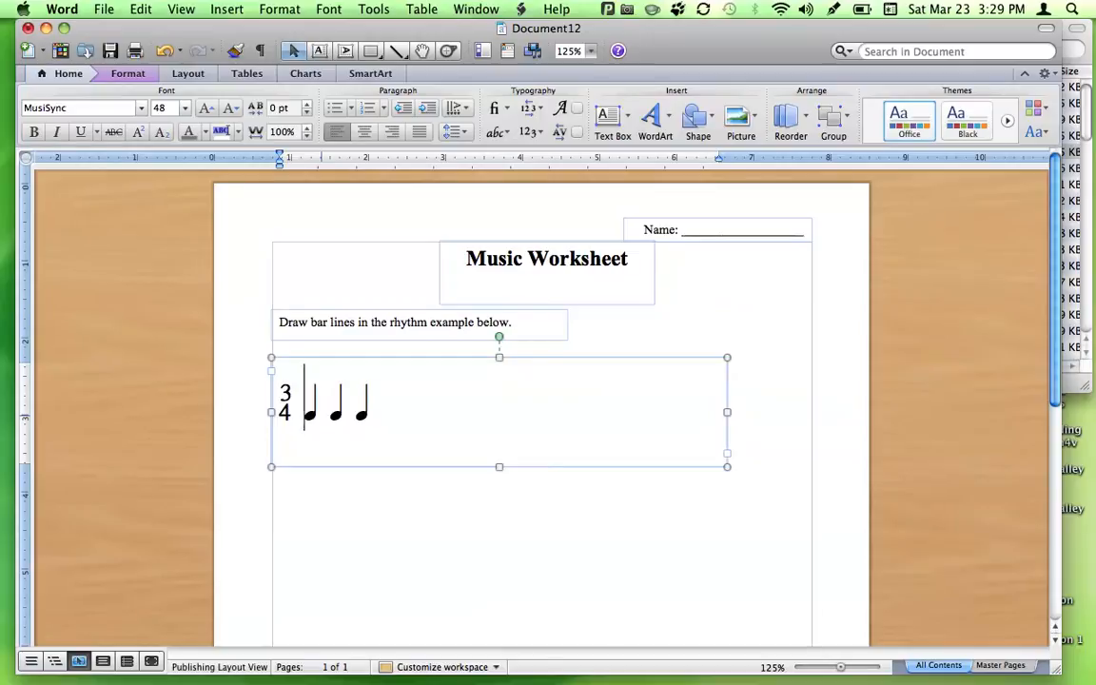
- Add a half note and a quarter note after the three quarter notes, without a bar line
{"action": "key", "text": "Right"}
{"action": "key", "text": "Right"}
{"action": "type", "text": "\\"}
{"action": "key", "text": "BackSpace"}
{"action": "type", "text": "h q"}
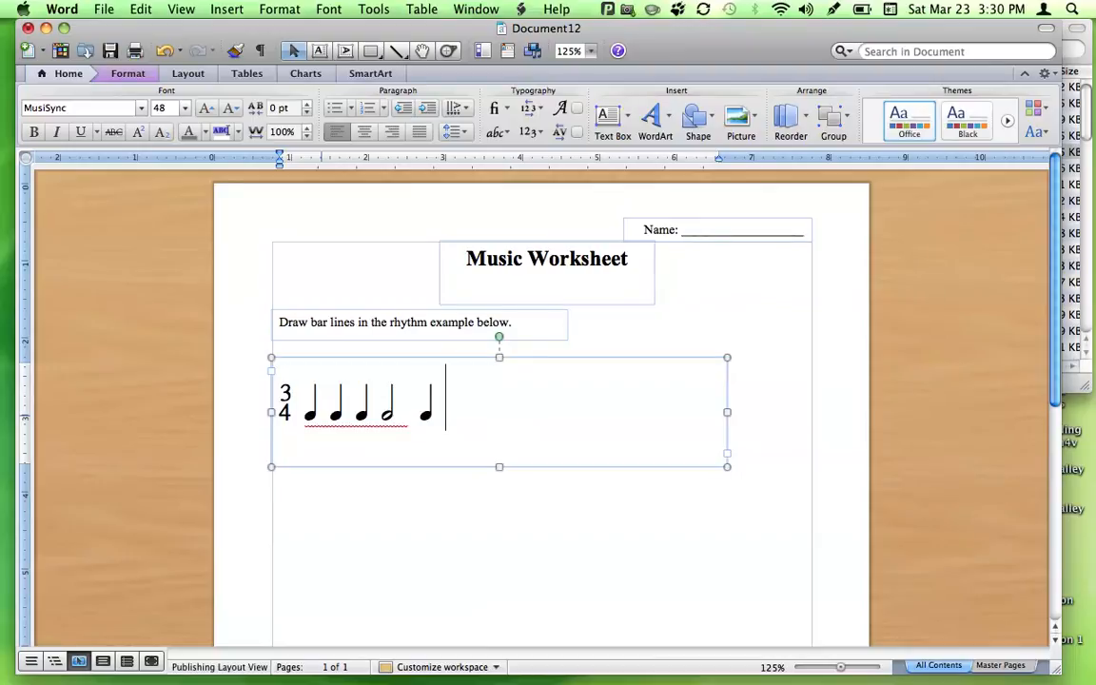
- Append two beamed eighth pairs, a quarter note, a dotted half note and a final double bar line to the 3/4 rhythm
{"action": "type", "text": "nnnnqqd"}
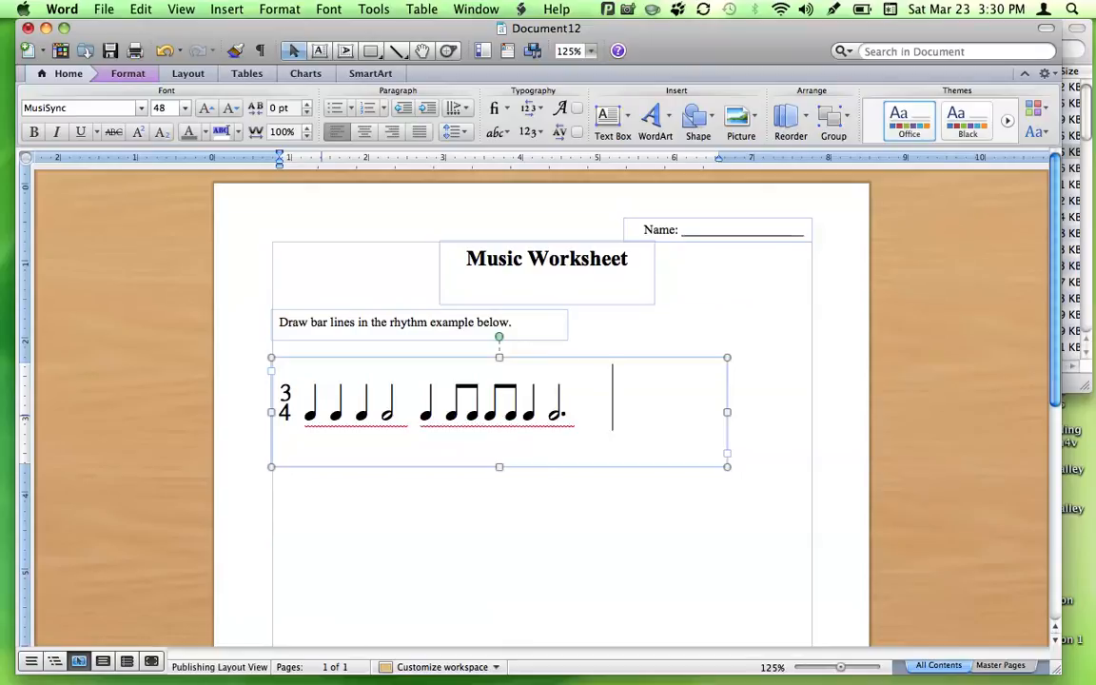
{"action": "type", "text": " ]"}
{"action": "key", "text": "BackSpace"}
{"action": "type", "text": "}"}
{"action": "key", "text": "BackSpace"}
{"action": "type", "text": "["}
{"action": "key", "text": "BackSpace"}
{"action": "type", "text": "]"}
{"action": "key", "text": "BackSpace"}
{"action": "type", "text": "}"}
{"action": "key", "text": "BackSpace"}
{"action": "type", "text": "]"}
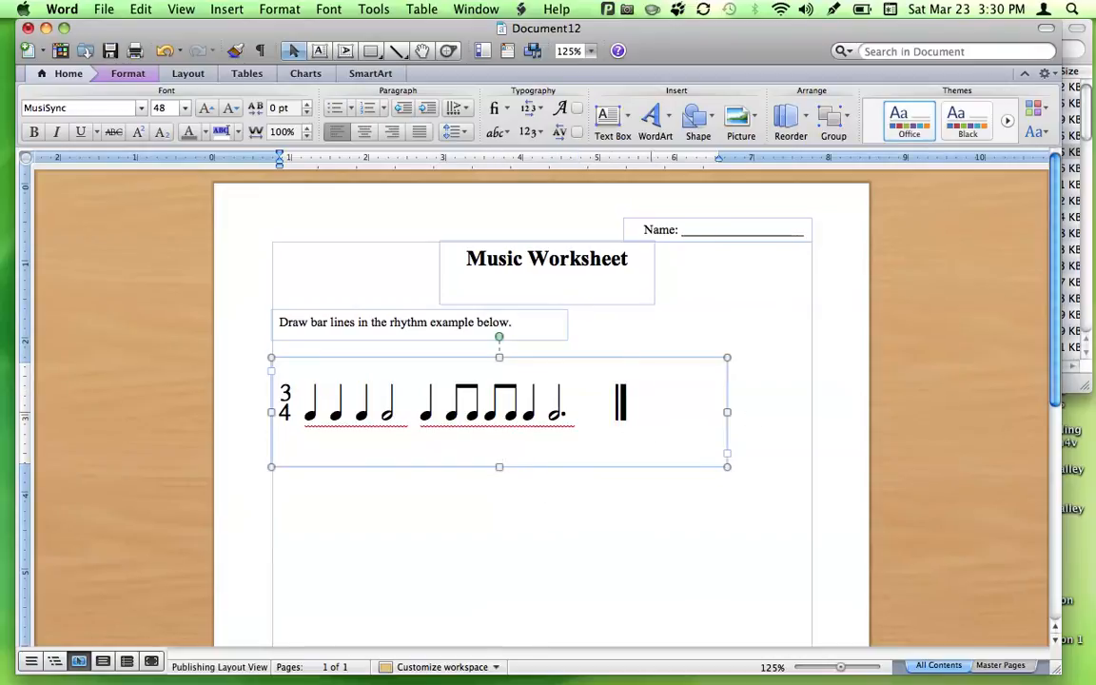
{"action": "left_click", "coordinate": [403, 509]}
{"action": "left_click_drag", "start_coordinate": [283, 476], "coordinate": [710, 566]}
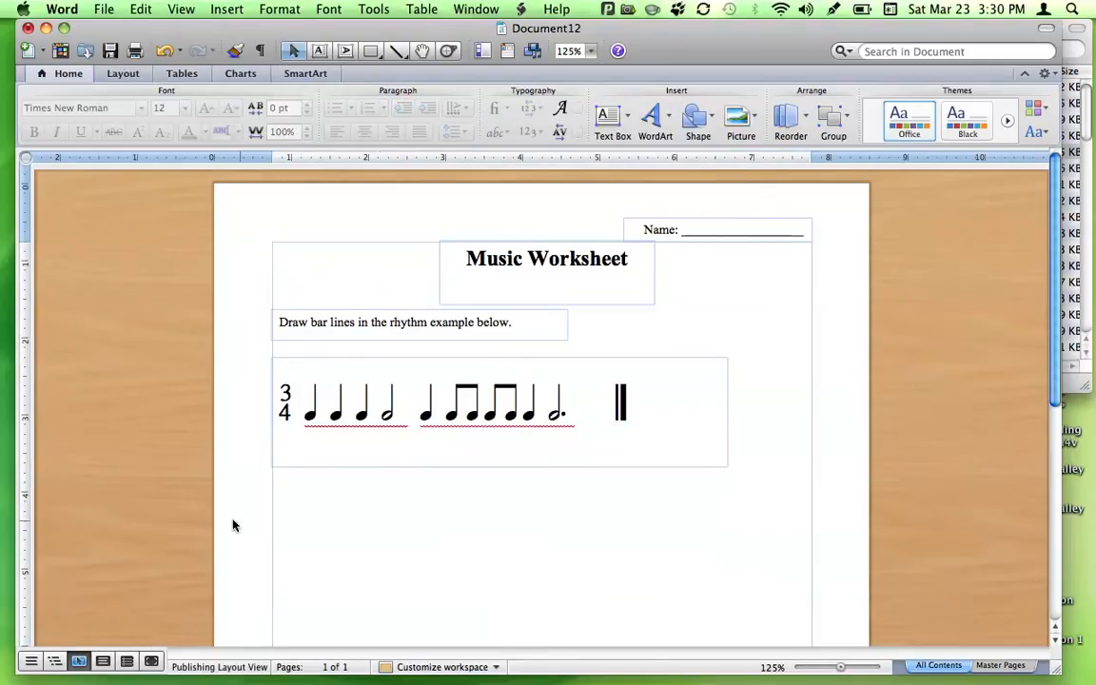
{"action": "scroll", "coordinate": [495, 544], "scroll_direction": "down", "scroll_amount": 2}
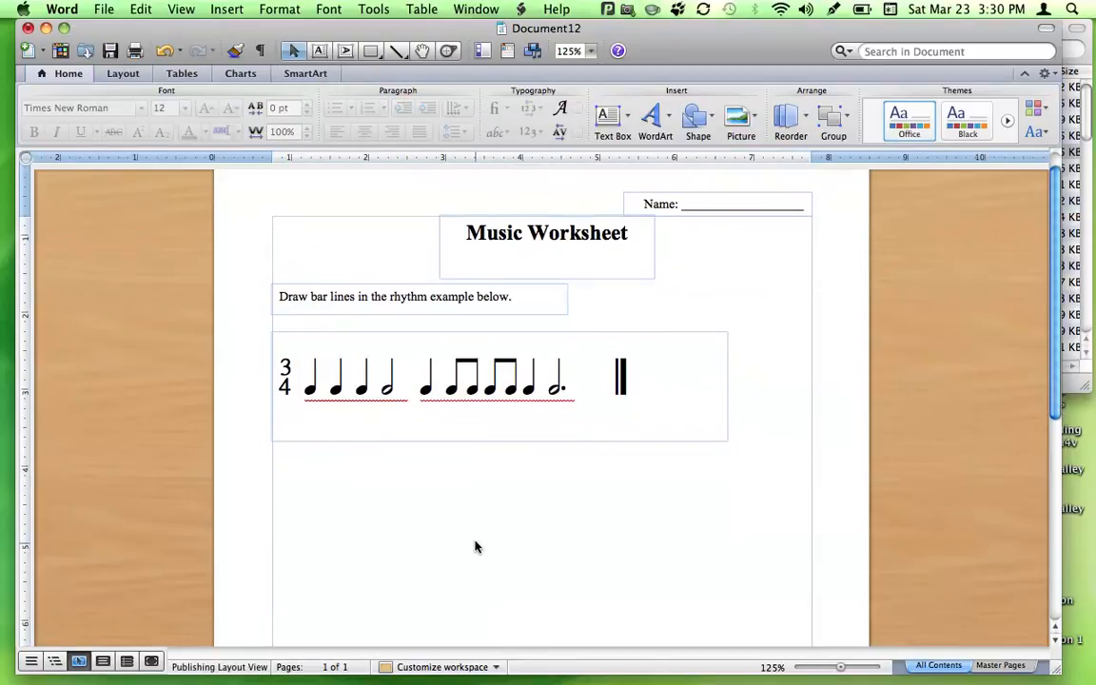
{"action": "scroll", "coordinate": [480, 533], "scroll_direction": "up", "scroll_amount": 2}
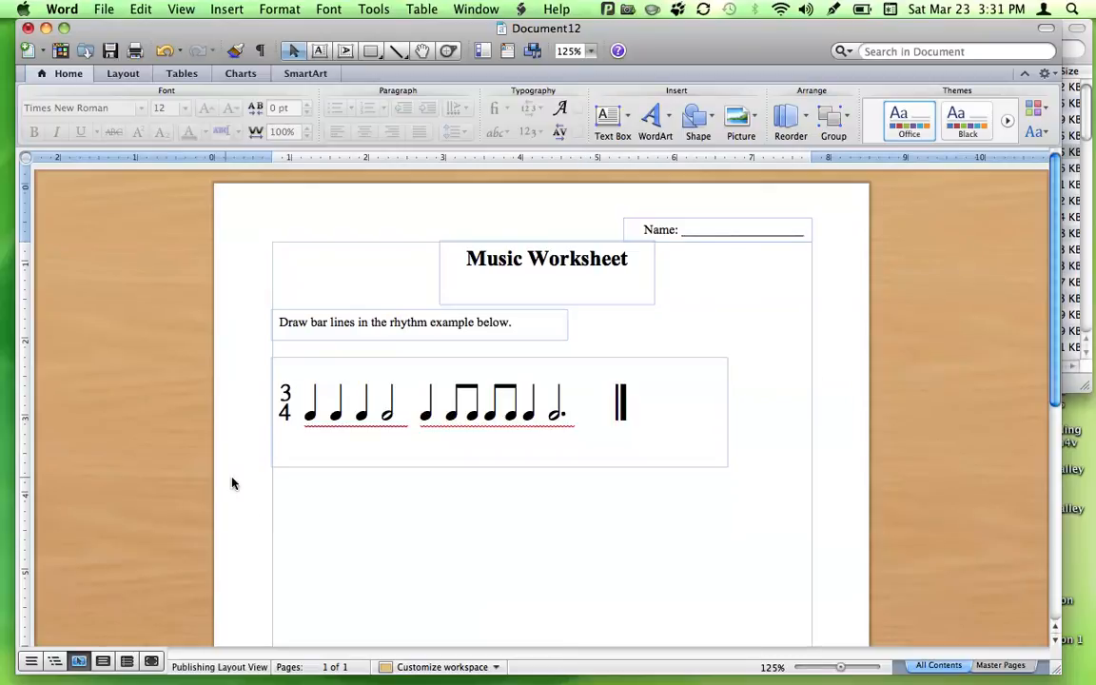
{"action": "left_click", "coordinate": [362, 409]}
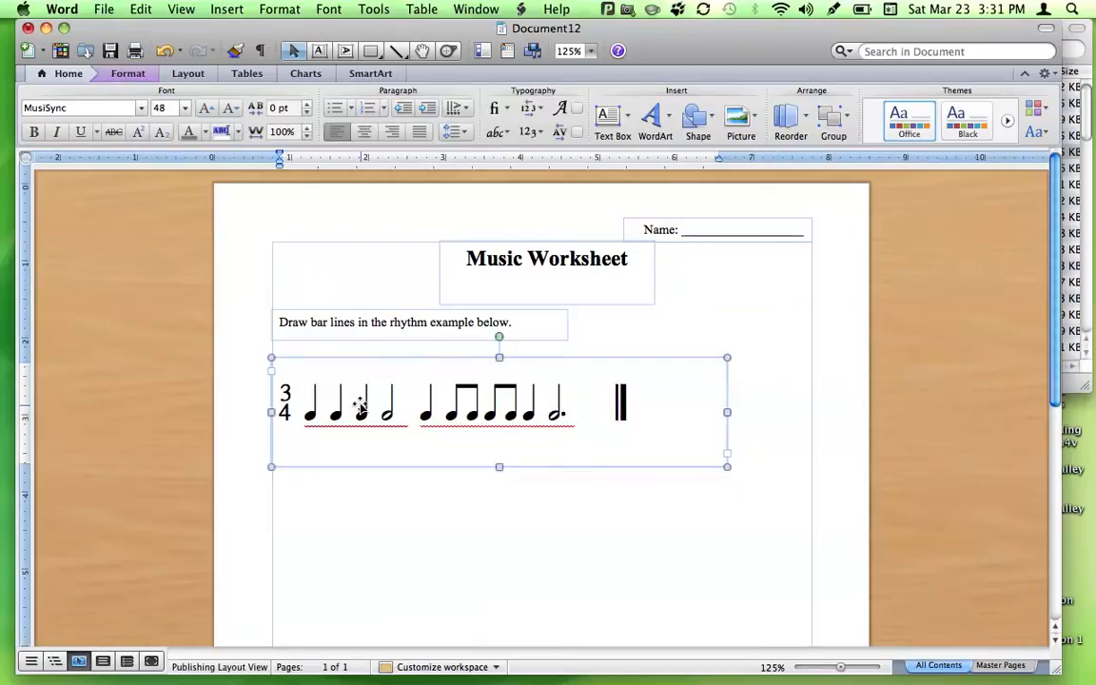
{"action": "left_click", "coordinate": [360, 406]}
{"action": "left_click", "coordinate": [370, 504]}
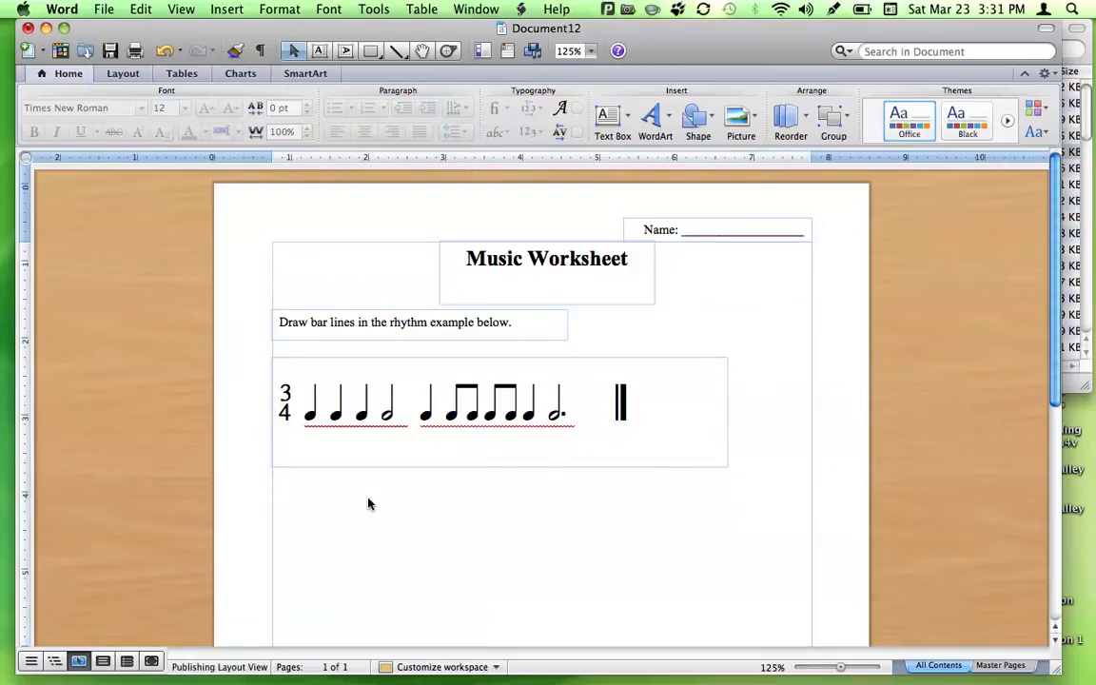
- Draw a text box below the 3/4 rhythm, as wide as the box above, and set its font to Rhythms
{"action": "left_click", "coordinate": [320, 50]}
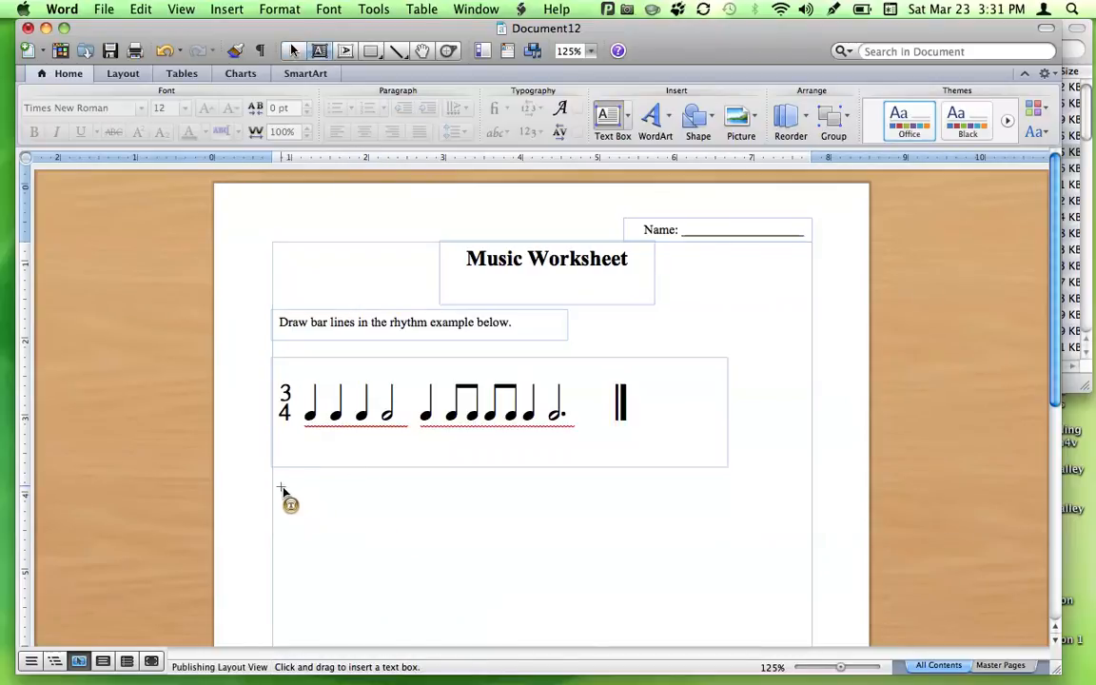
{"action": "left_click_drag", "start_coordinate": [272, 486], "coordinate": [726, 614]}
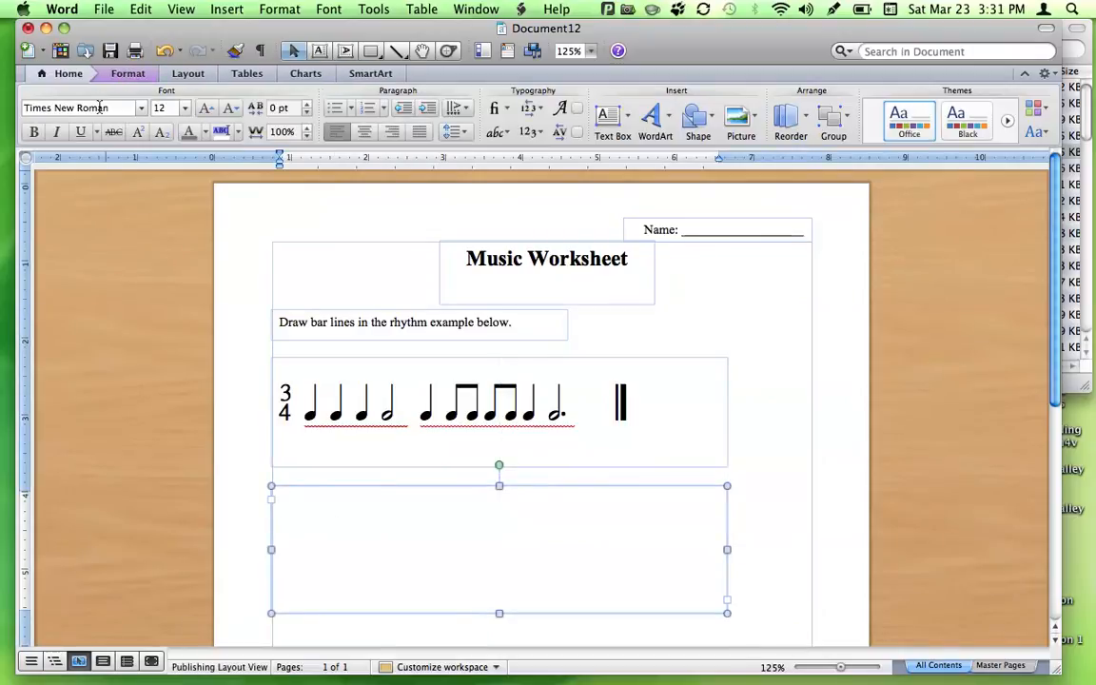
{"action": "left_click", "coordinate": [95, 108]}
{"action": "type", "text": "Rhythms"}
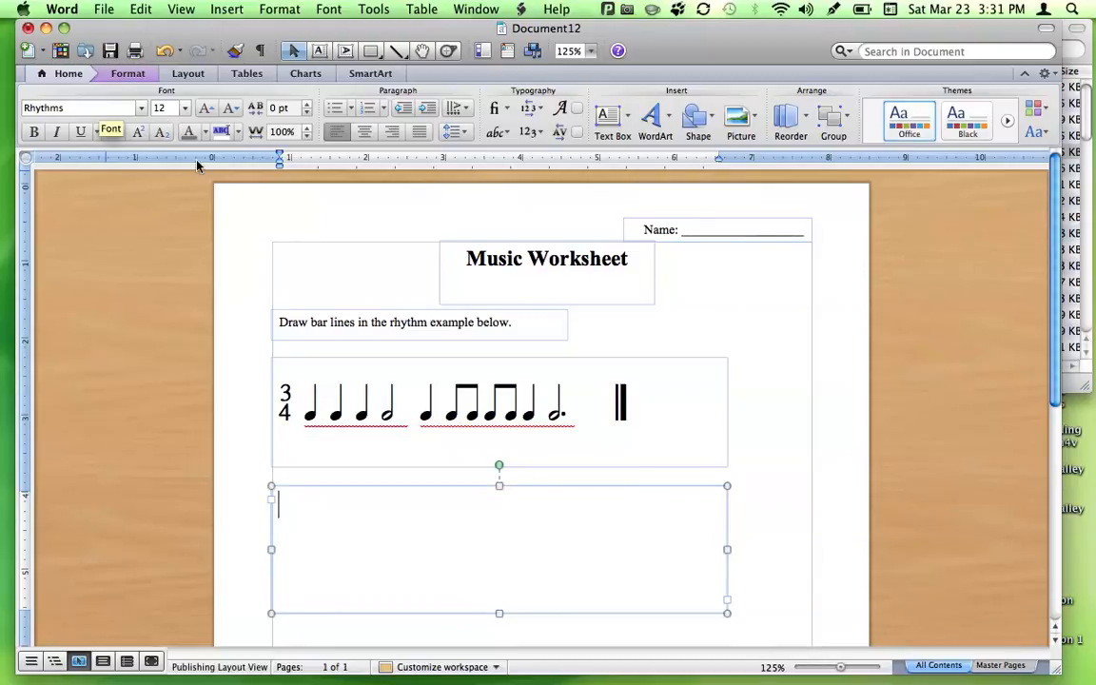
- Enter three quarter notes in the new text box and set their font size to 48
{"action": "type", "text": "qq"}
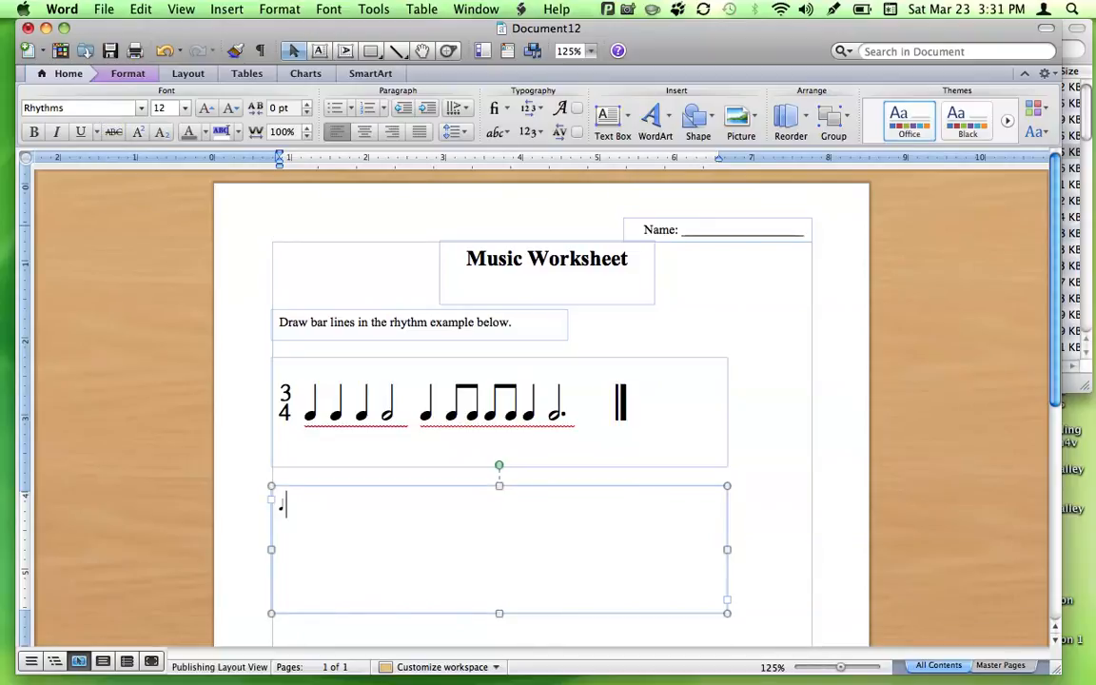
{"action": "type", "text": "q"}
{"action": "key", "text": "super+a"}
{"action": "left_click", "coordinate": [173, 107]}
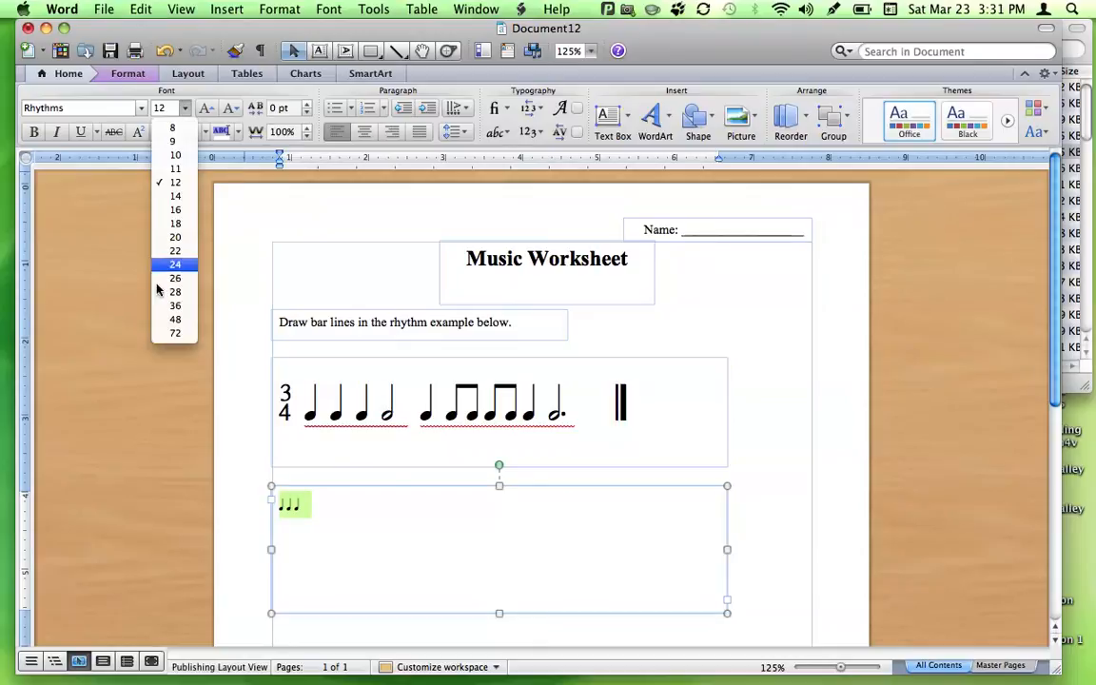
{"action": "left_click", "coordinate": [178, 322]}
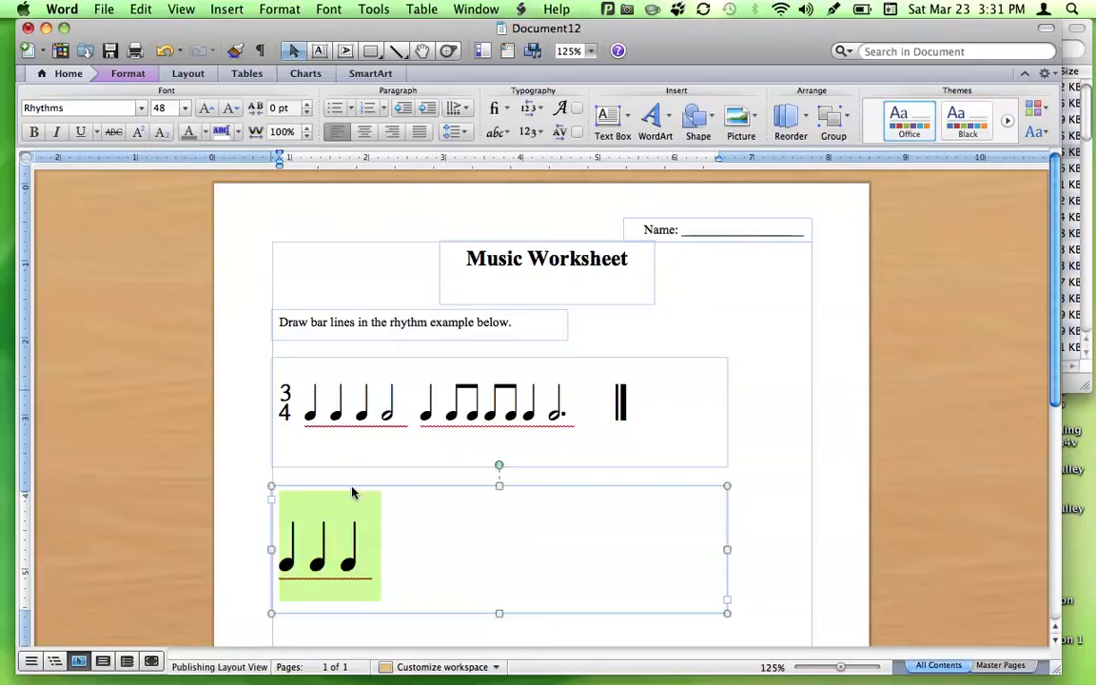
{"action": "left_click", "coordinate": [399, 555]}
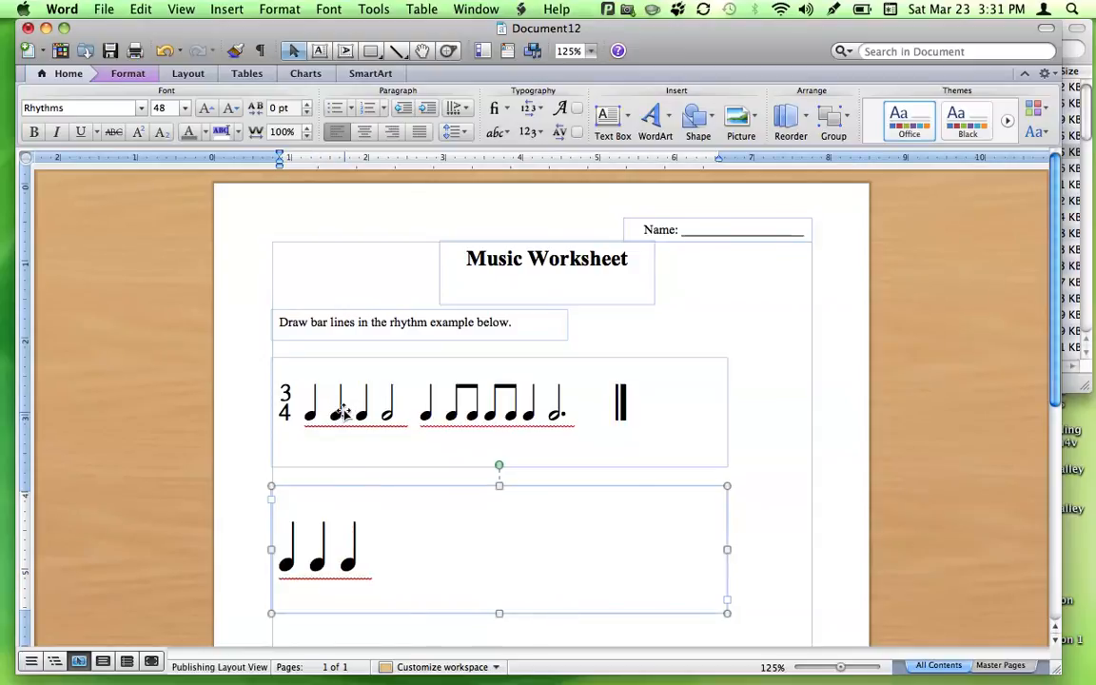
- Try a 3/4 time signature before the three quarter notes in the lower text box and delete it
{"action": "left_click", "coordinate": [280, 550]}
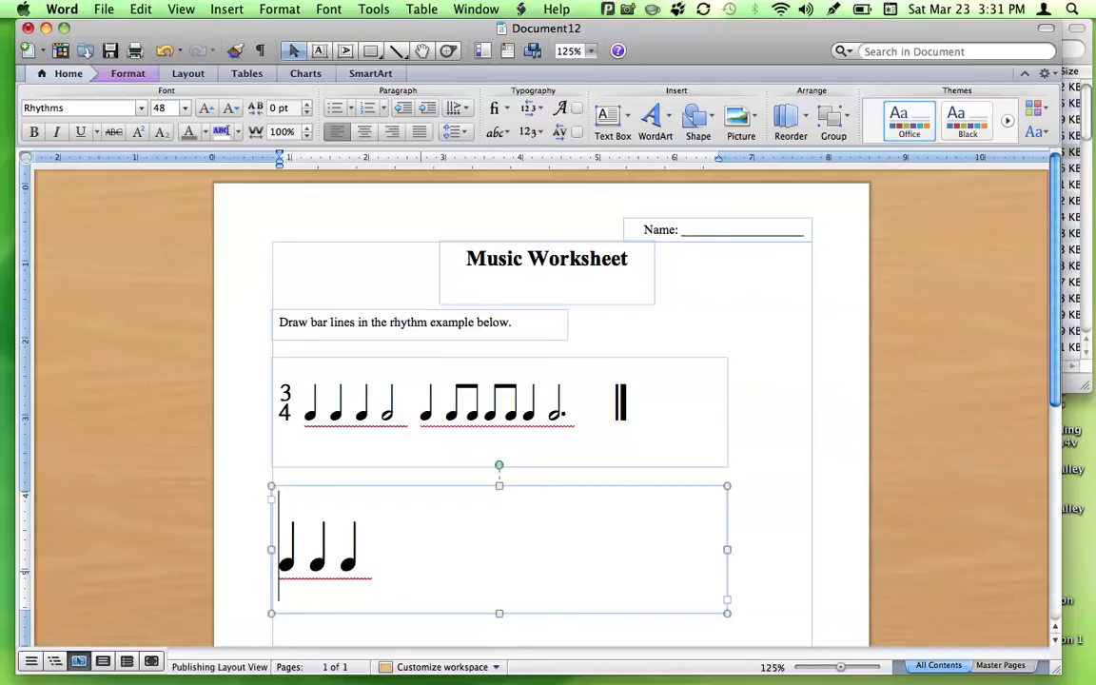
{"action": "type", "text": "3"}
{"action": "key", "text": "BackSpace"}
{"action": "type", "text": "4"}
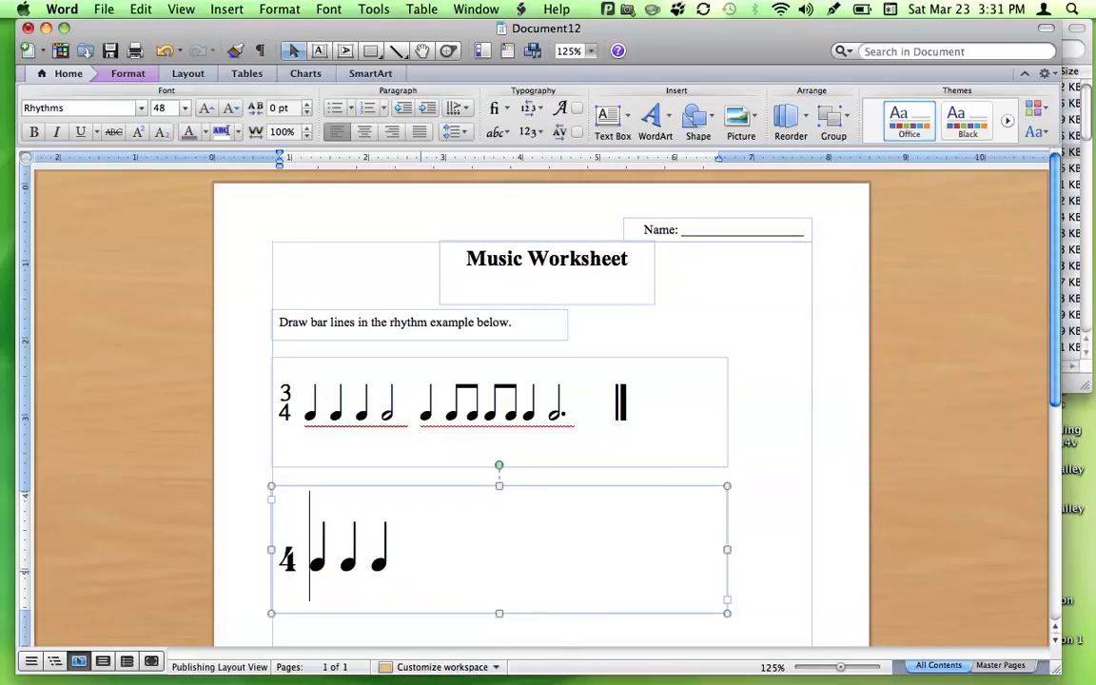
{"action": "key", "text": "BackSpace"}
{"action": "type", "text": "5"}
{"action": "key", "text": "BackSpace"}
{"action": "type", "text": "$"}
{"action": "key", "text": "BackSpace"}
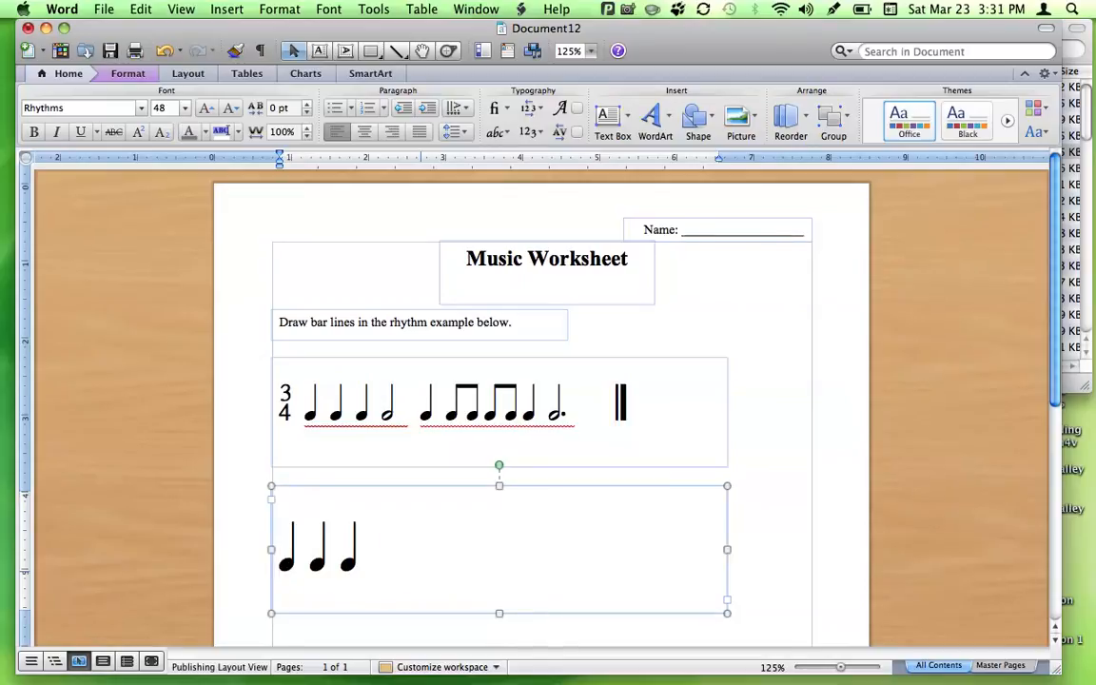
{"action": "type", "text": "#4"}
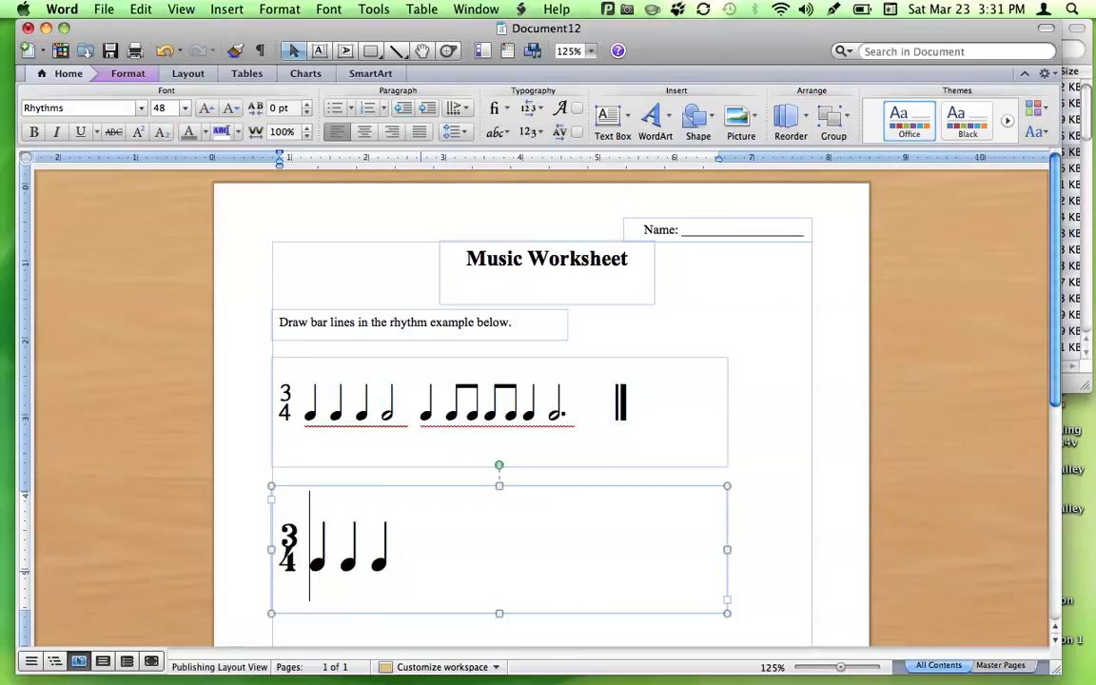
{"action": "key", "text": "BackSpace"}
{"action": "key", "text": "BackSpace"}
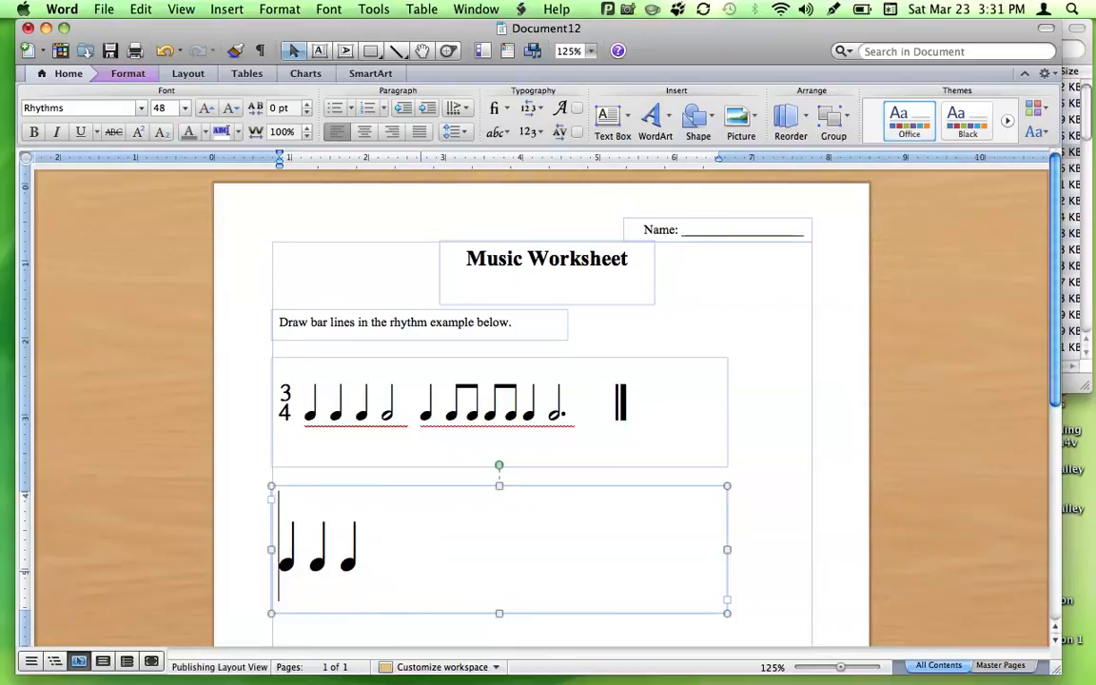
- Insert a 4/4 time signature before the quarter notes and replace the third quarter note with a half note
{"action": "type", "text": "4"}
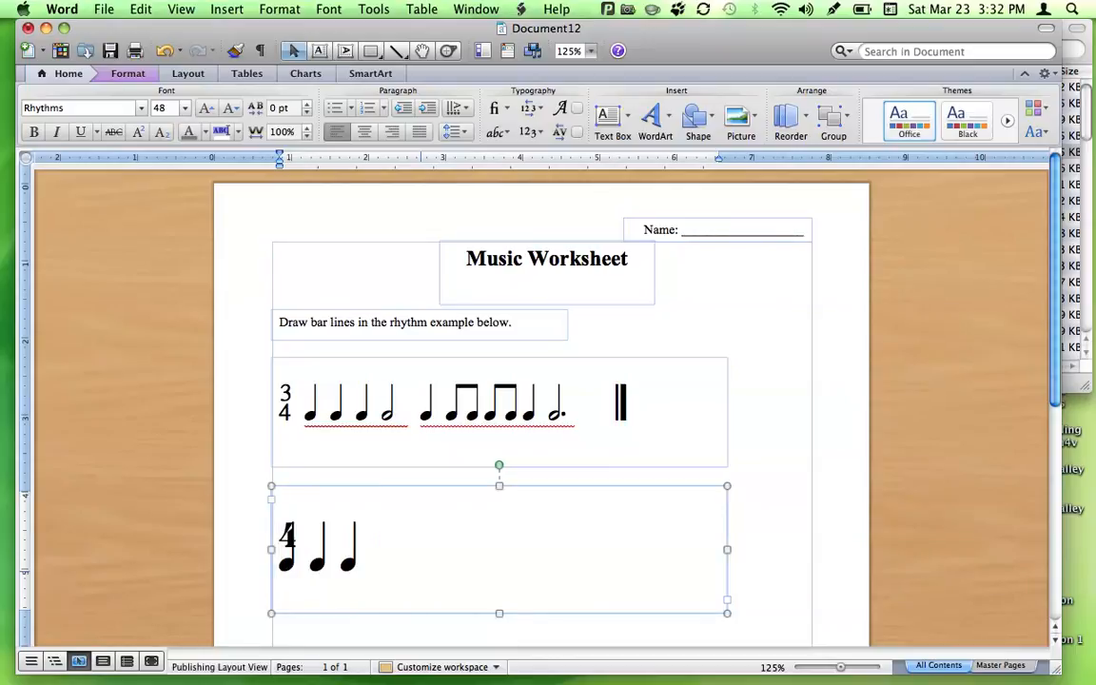
{"action": "type", "text": "$"}
{"action": "key", "text": "Right"}
{"action": "key", "text": "Right"}
{"action": "key", "text": "Right"}
{"action": "key", "text": "BackSpace"}
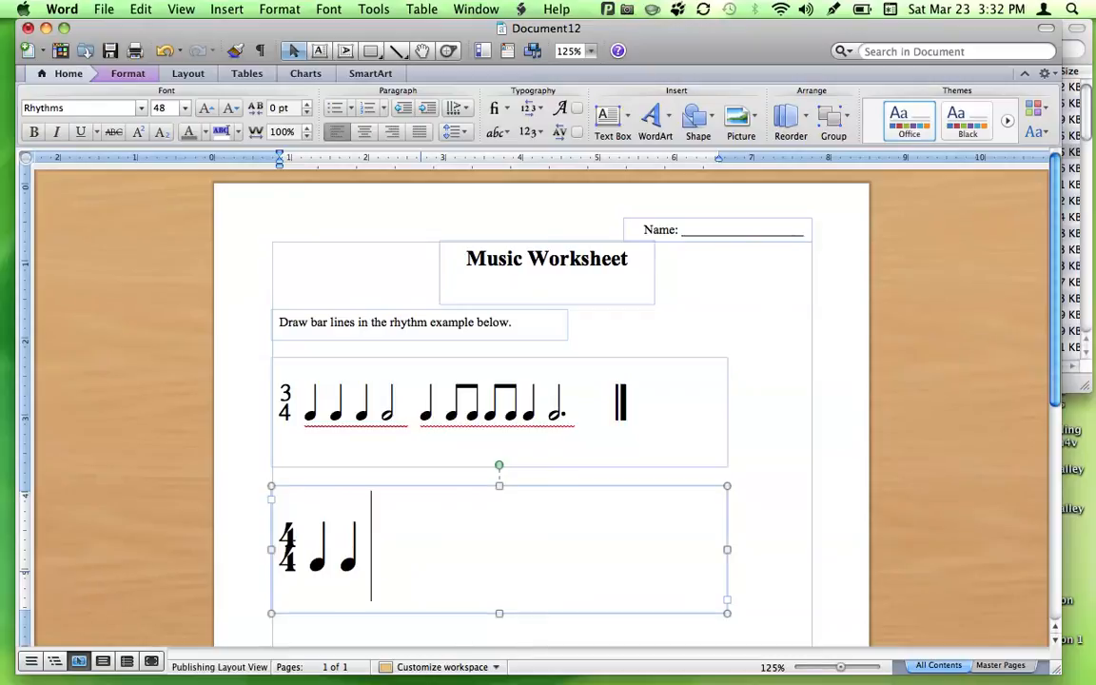
{"action": "type", "text": "h"}
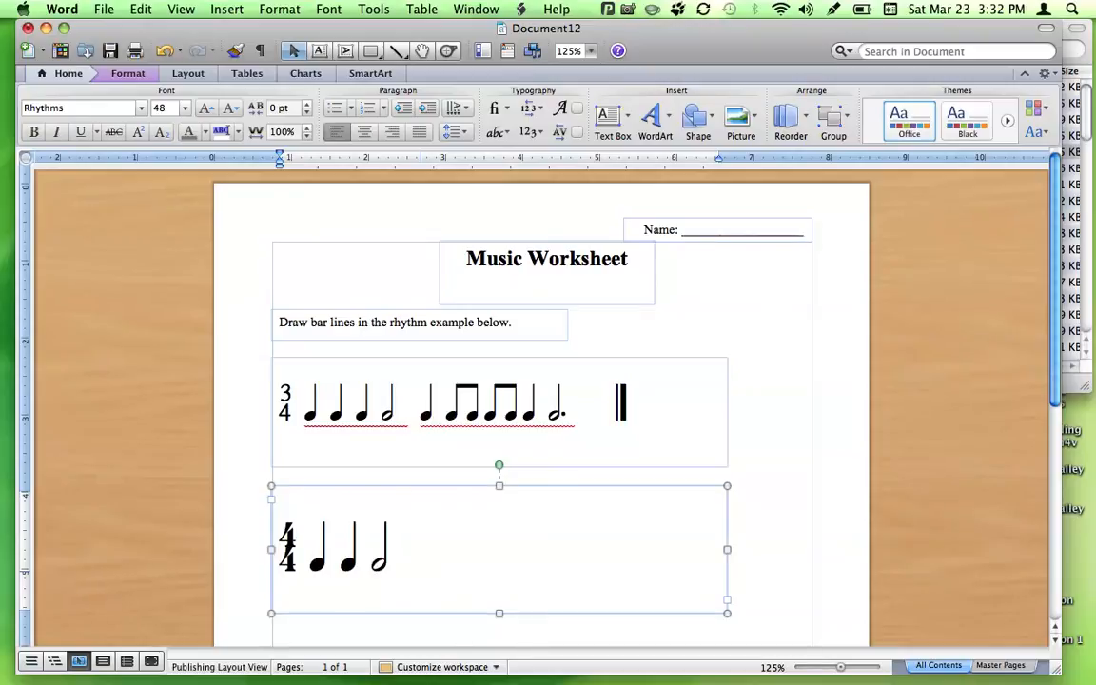
- Add a bar line, a measure of eighth, quarter, eighth and quarter notes, and another bar line after the half note
{"action": "type", "text": "|"}
{"action": "type", "text": "n"}
{"action": "key", "text": "BackSpace"}
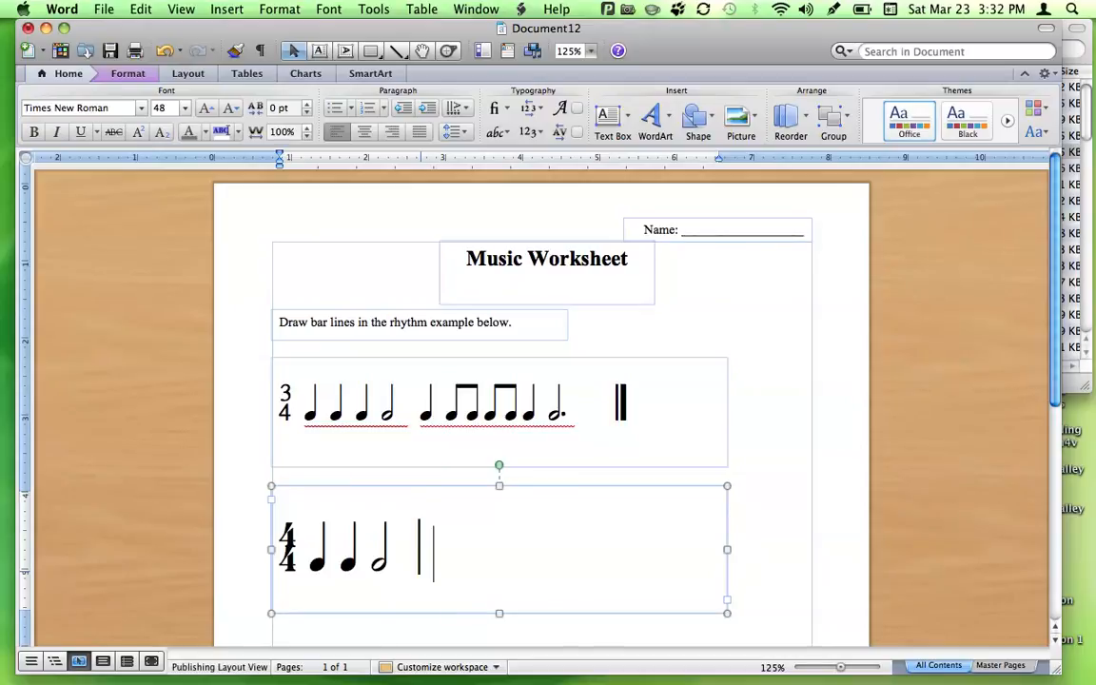
{"action": "type", "text": "y"}
{"action": "key", "text": "BackSpace"}
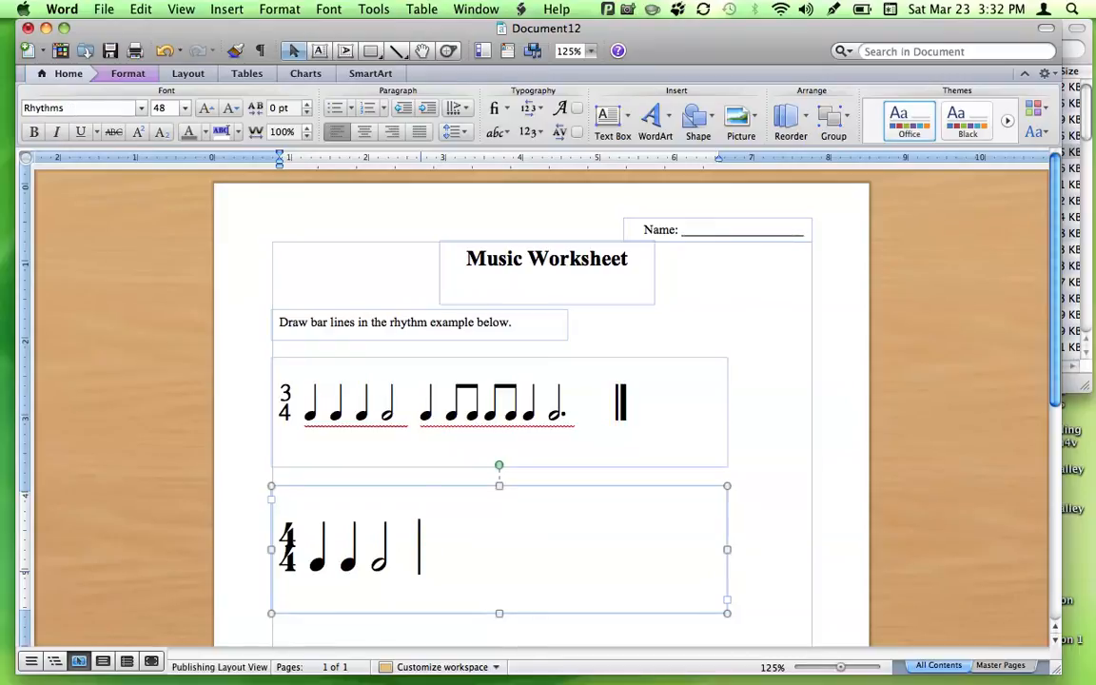
{"action": "type", "text": "e"}
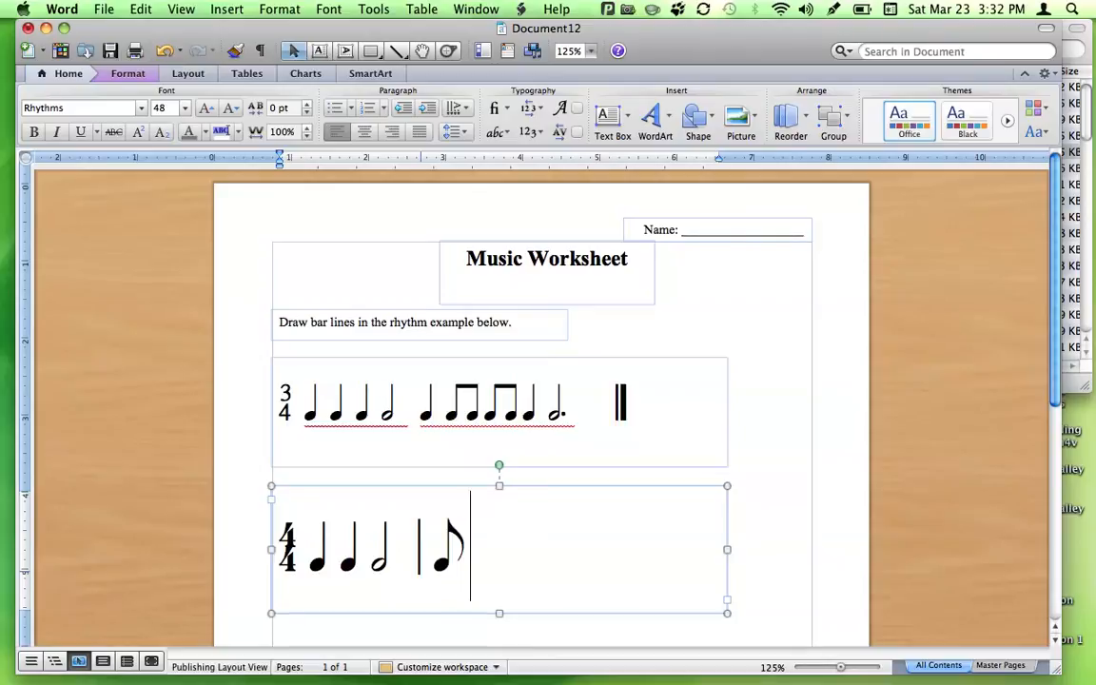
{"action": "type", "text": "q"}
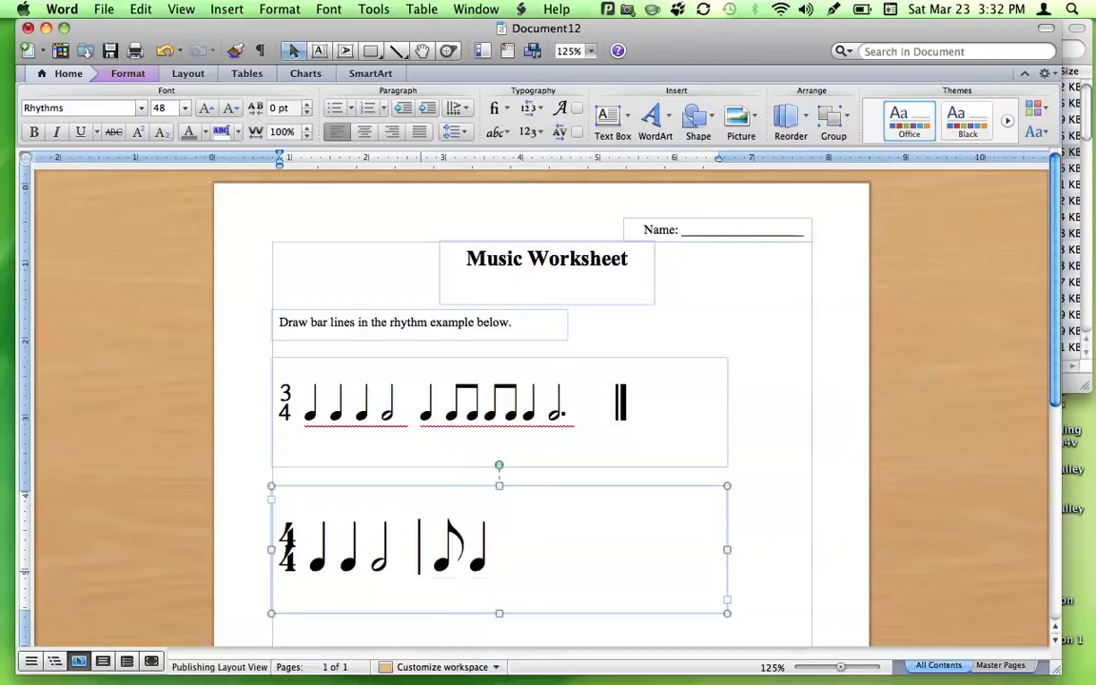
{"action": "type", "text": " e"}
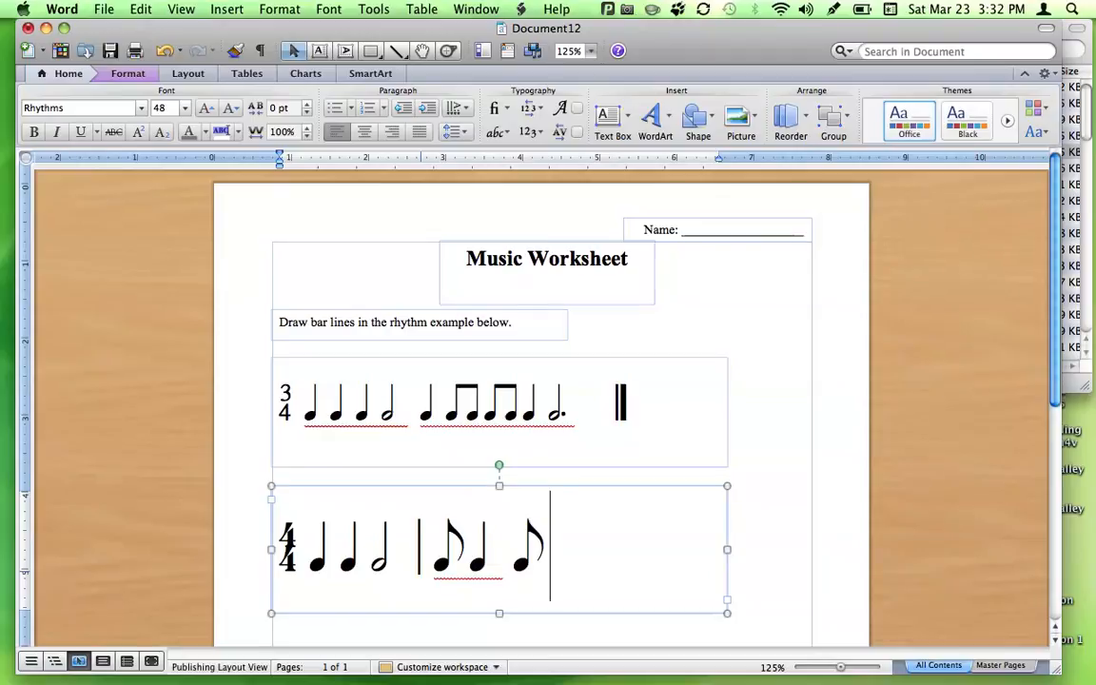
{"action": "type", "text": "q |"}
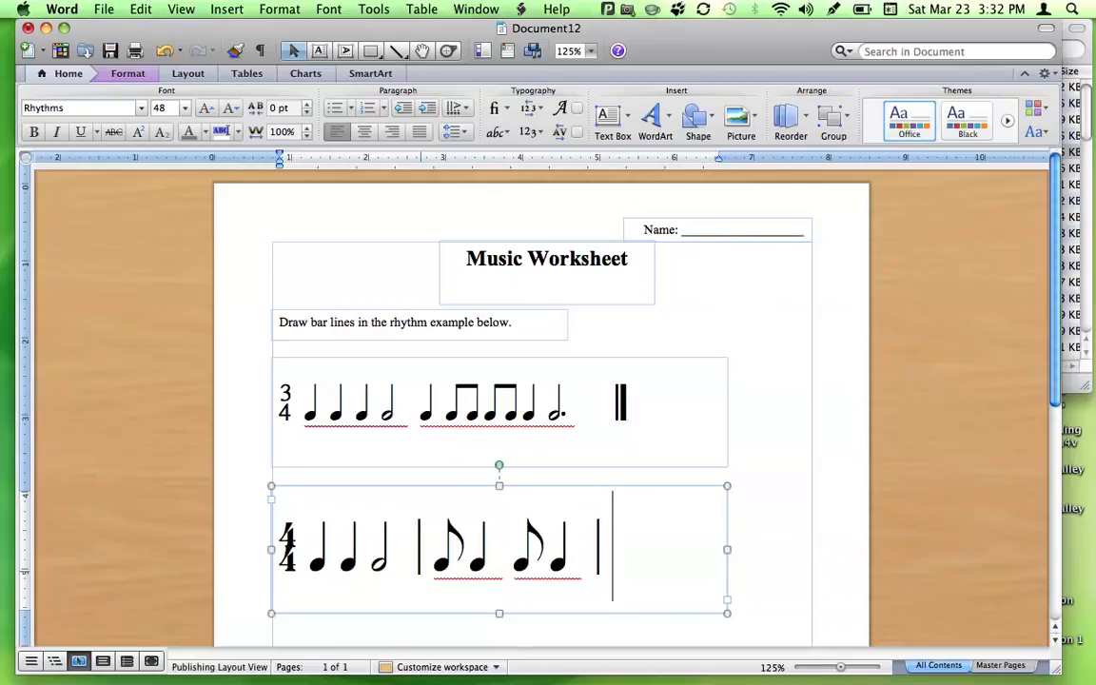
- Fill the third measure of the 4/4 rhythm with a half note and a dotted half note
{"action": "type", "text": "hs"}
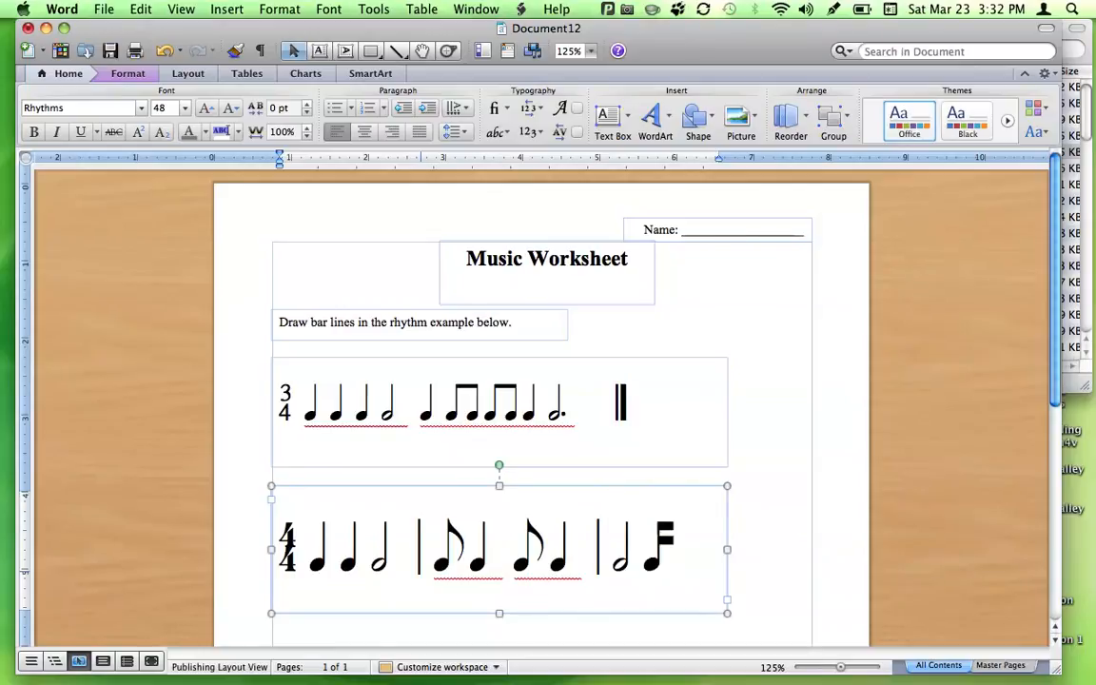
{"action": "key", "text": "BackSpace"}
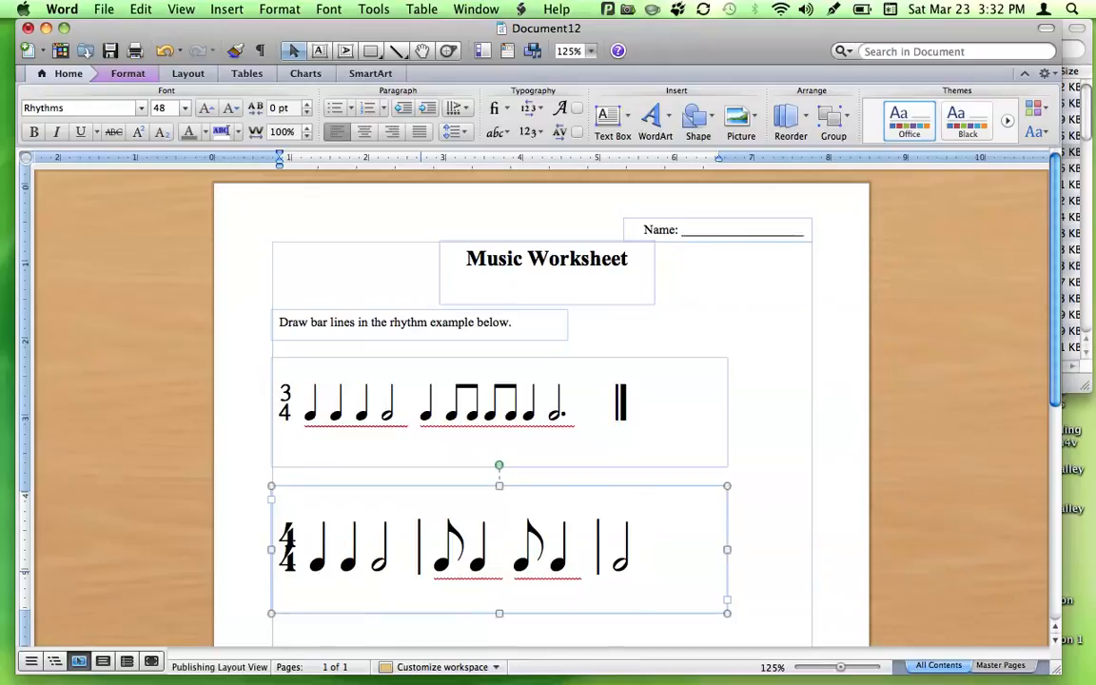
{"action": "type", "text": "h."}
{"action": "key", "text": "Left"}
{"action": "key", "text": "Left"}
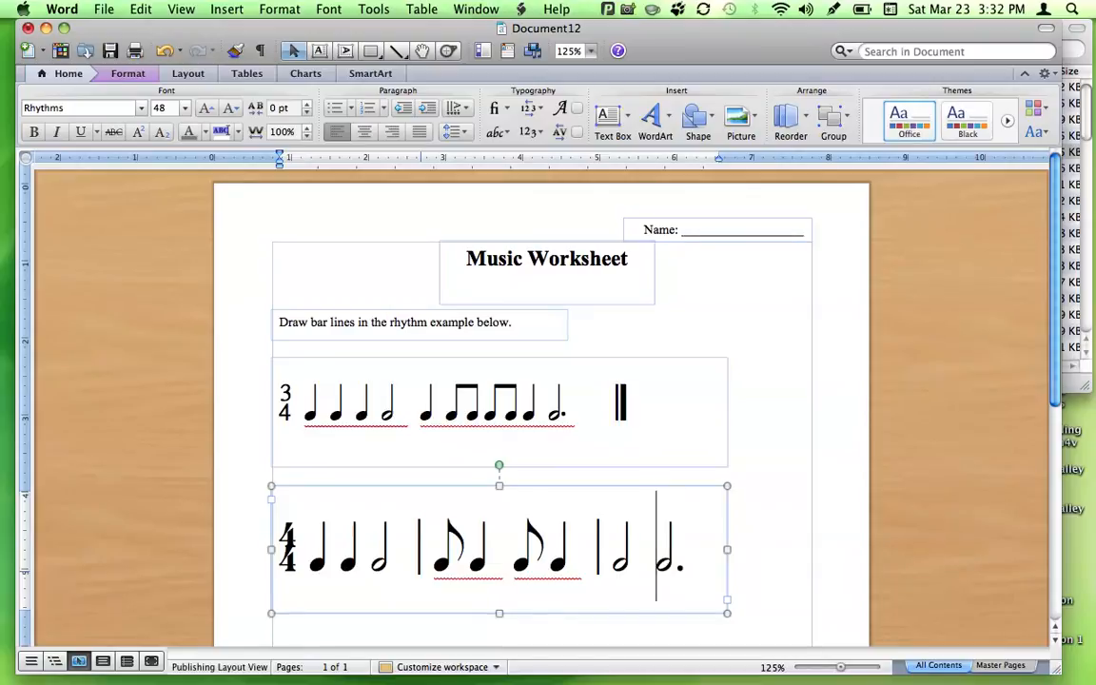
- Widen the lower text box to the page's right margin and close its rhythm with a final double bar line
{"action": "left_click_drag", "start_coordinate": [727, 549], "coordinate": [809, 543]}
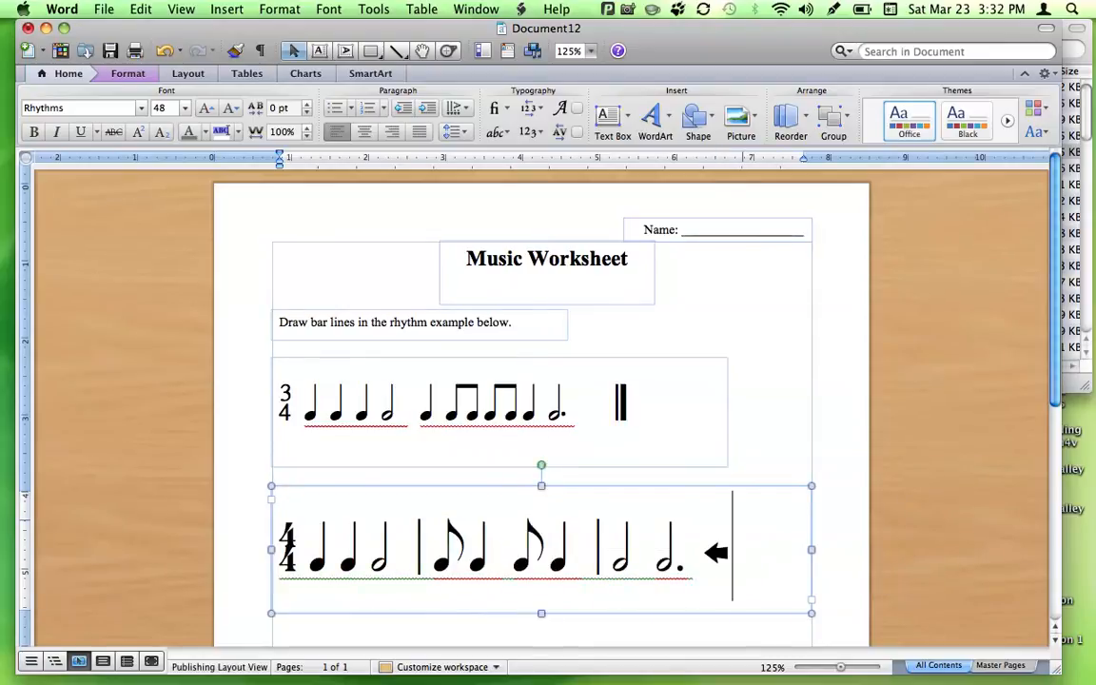
{"action": "type", "text": "|"}
{"action": "key", "text": "BackSpace"}
{"action": "type", "text": "]"}
{"action": "key", "text": "BackSpace"}
{"action": "type", "text": "\\"}
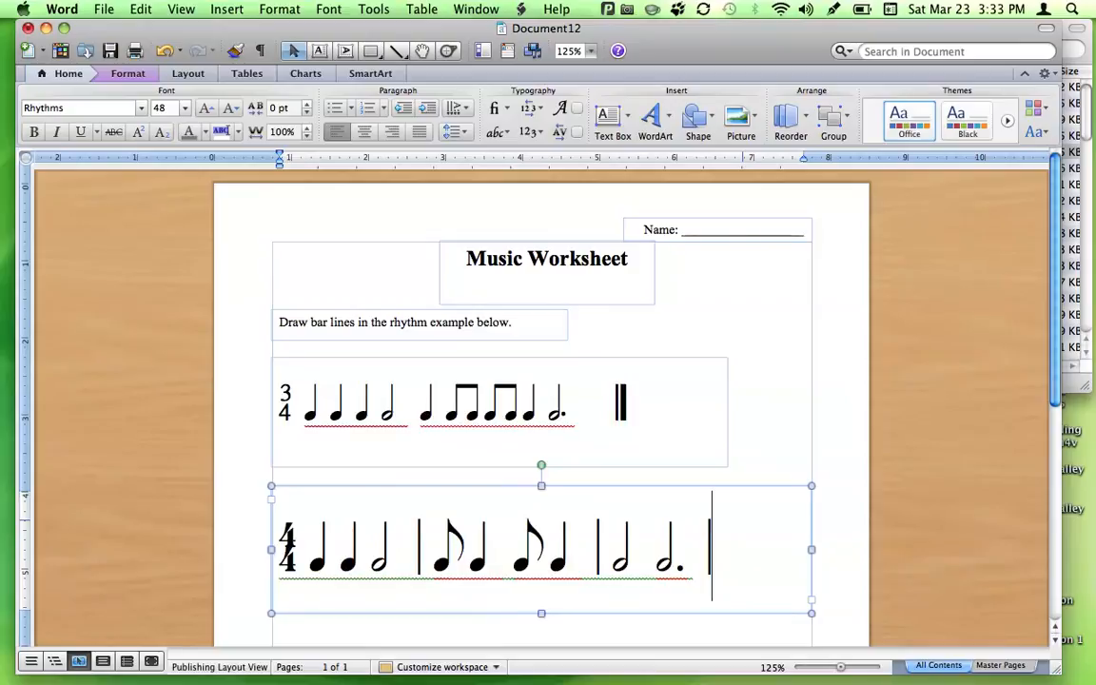
{"action": "type", "text": "|"}
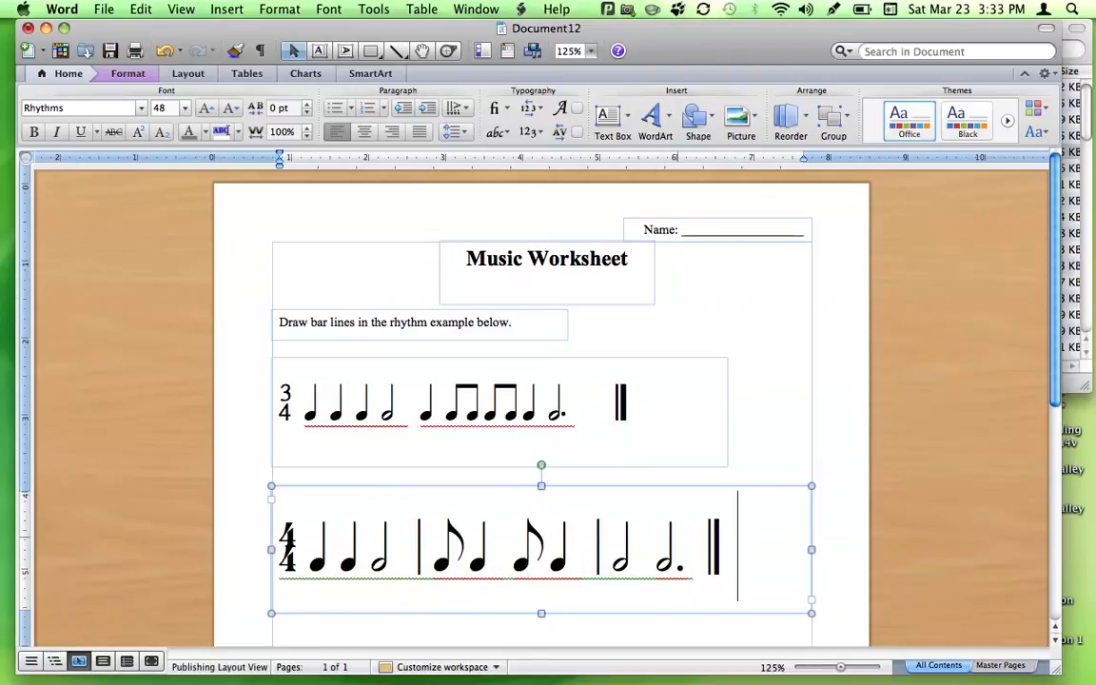
- Set the font size of the whole 4/4 rhythm example to 36
{"action": "key", "text": "super+a"}
{"action": "left_click", "coordinate": [185, 108]}
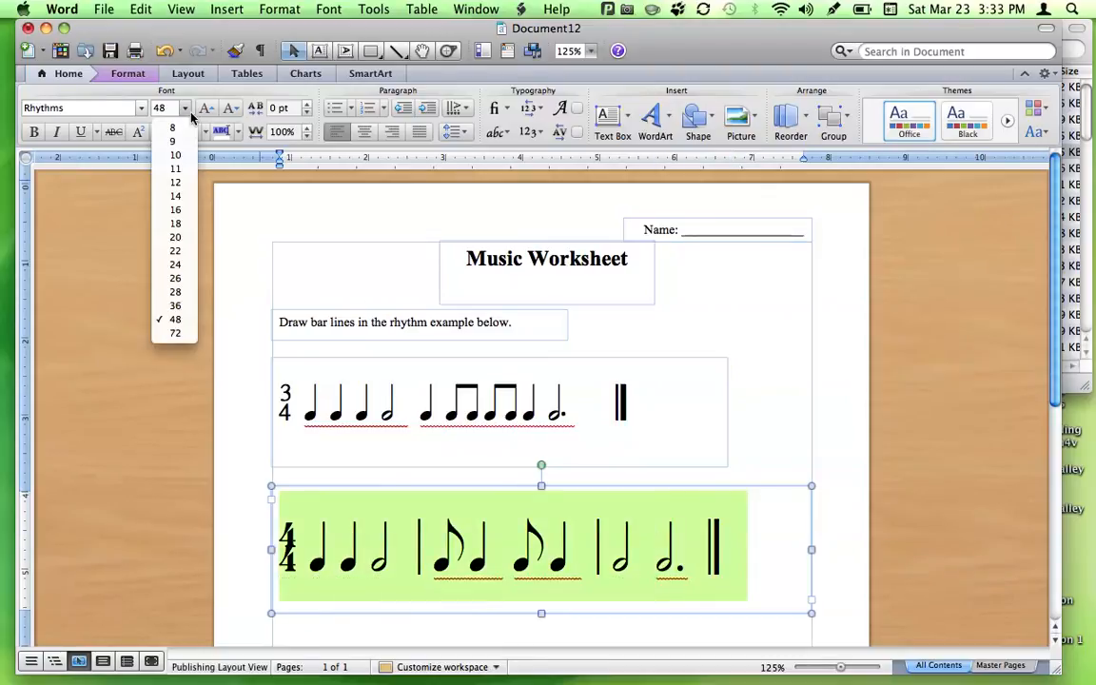
{"action": "left_click", "coordinate": [171, 305]}
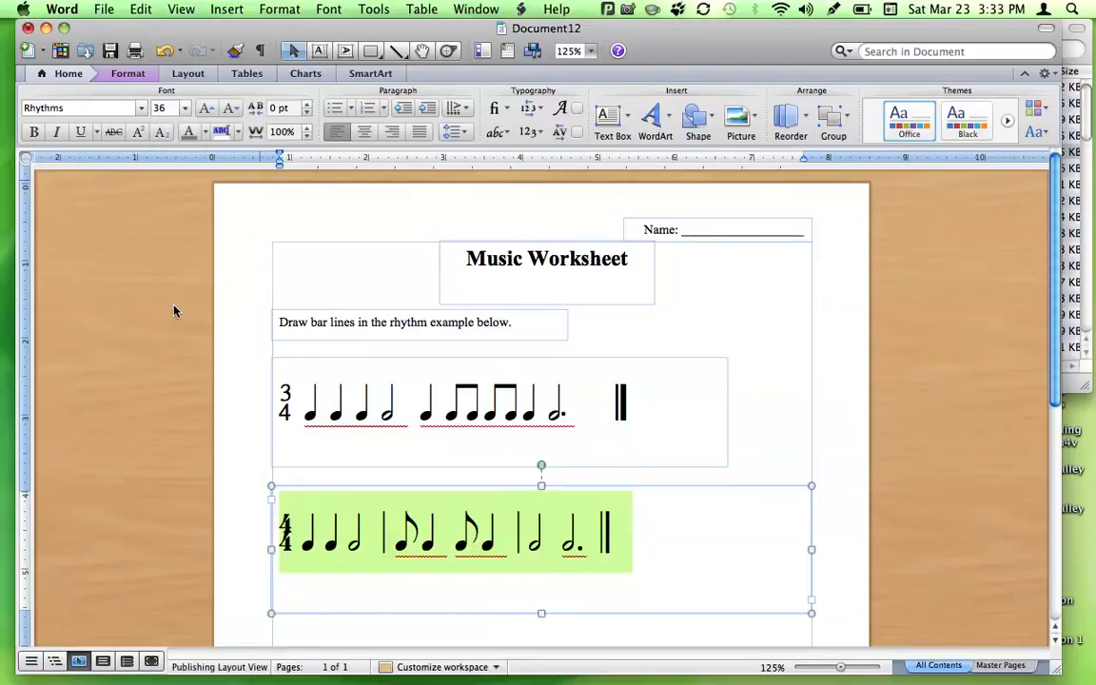
{"action": "left_click", "coordinate": [795, 385]}
- Add extra space before the 4/4 rhythm's final double bar line and after the half note in its first measure
{"action": "scroll", "coordinate": [794, 371], "scroll_direction": "down", "scroll_amount": 1}
{"action": "scroll", "coordinate": [792, 358], "scroll_direction": "down", "scroll_amount": 3}
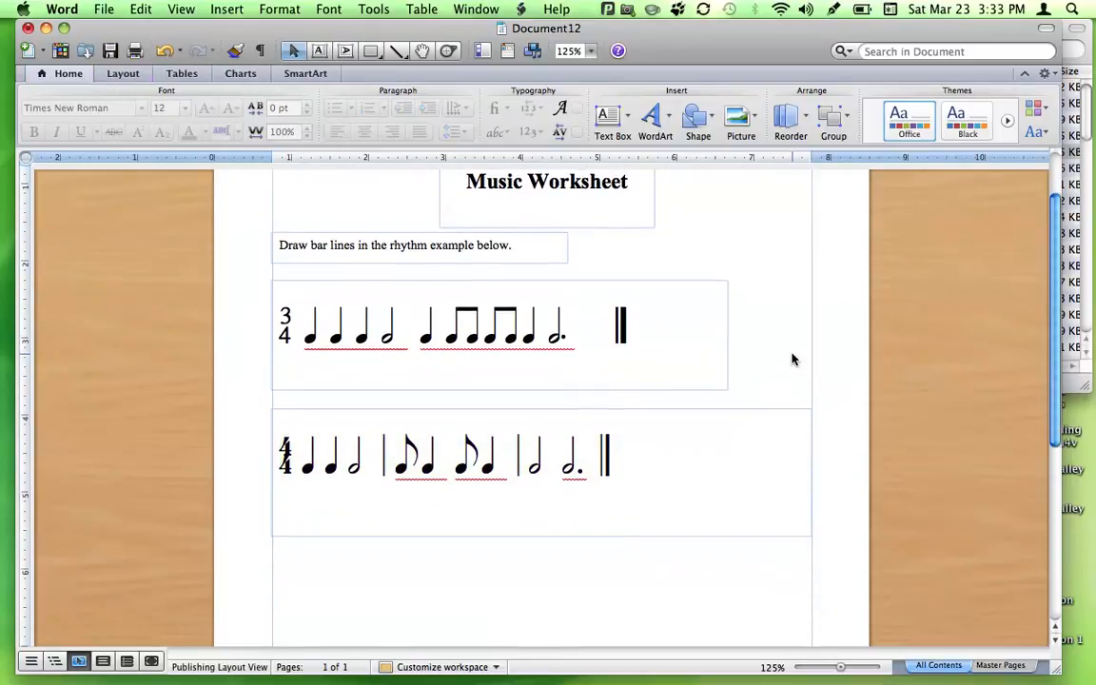
{"action": "left_click", "coordinate": [563, 453]}
{"action": "left_click", "coordinate": [589, 452]}
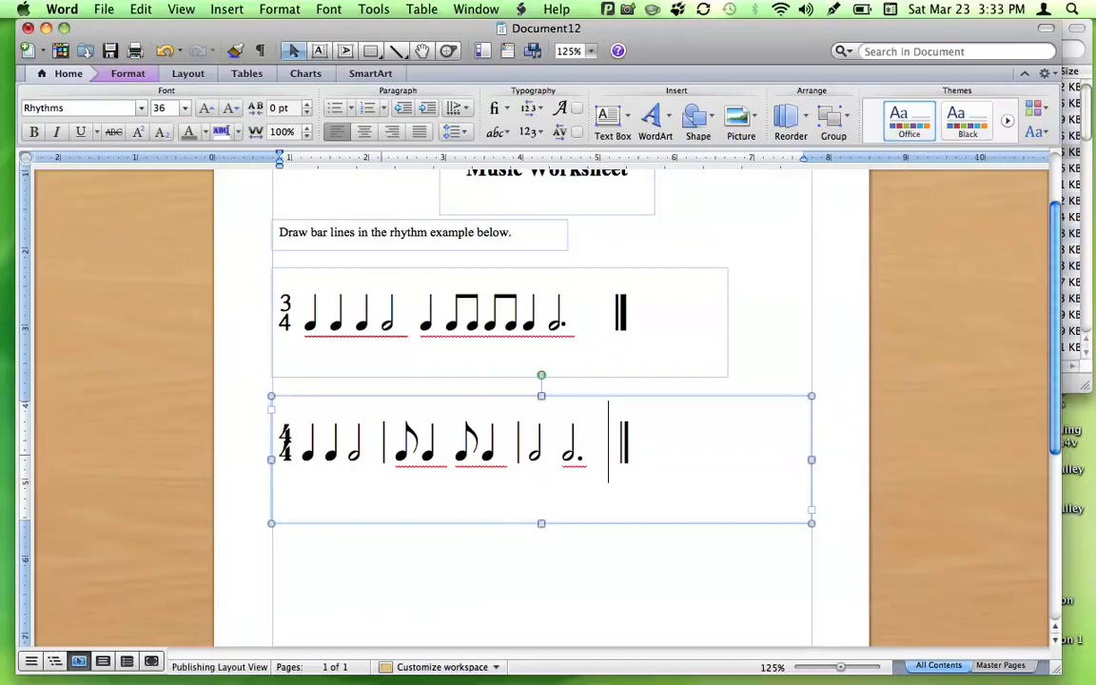
{"action": "left_click", "coordinate": [375, 457]}
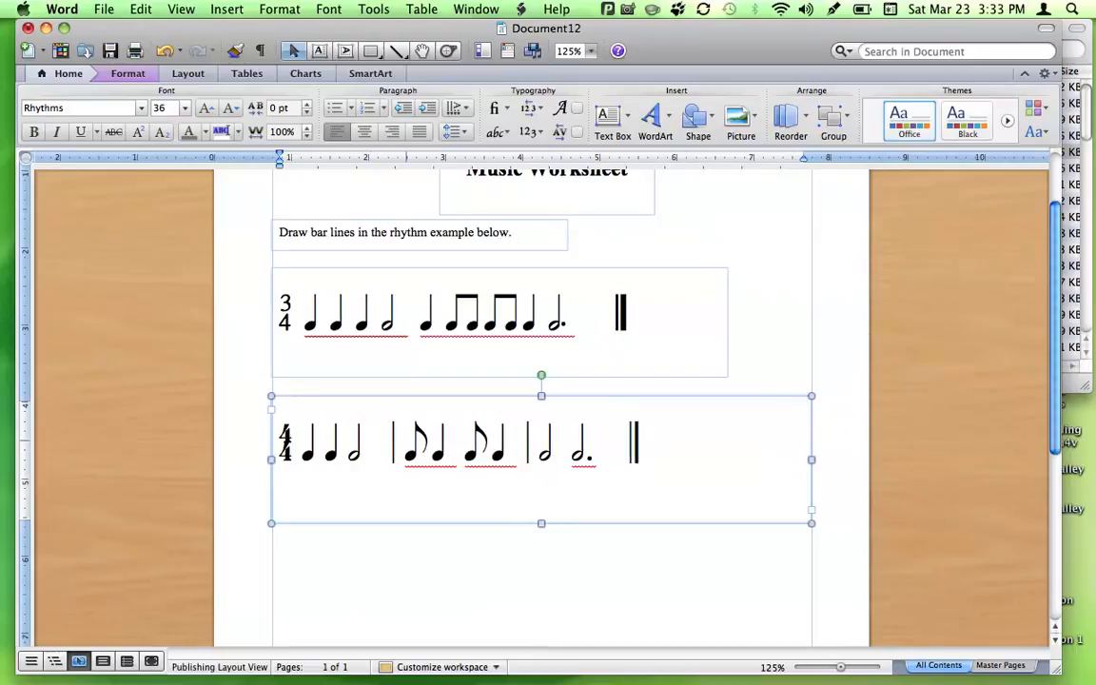
{"action": "left_click", "coordinate": [760, 333]}
- Move the 4/4 rhythm box down and place a copy of the bar-line instruction box directly above it
{"action": "left_click_drag", "start_coordinate": [447, 487], "coordinate": [454, 544]}
{"action": "left_click", "coordinate": [394, 230]}
{"action": "key", "text": "super+c"}
{"action": "left_click", "coordinate": [733, 248]}
{"action": "key", "text": "super+v"}
{"action": "mouse_move", "coordinate": [557, 261]}
{"action": "left_mouse_down"}
{"action": "mouse_move", "coordinate": [539, 423]}
{"action": "mouse_move", "coordinate": [549, 428]}
{"action": "mouse_move", "coordinate": [543, 417]}
{"action": "mouse_move", "coordinate": [291, 415]}
{"action": "left_mouse_up"}
- Replace the copied instruction with "Cross out the measures with too many or too few beats." and widen its text box
{"action": "left_click", "coordinate": [543, 417]}
{"action": "type", "text": "D"}
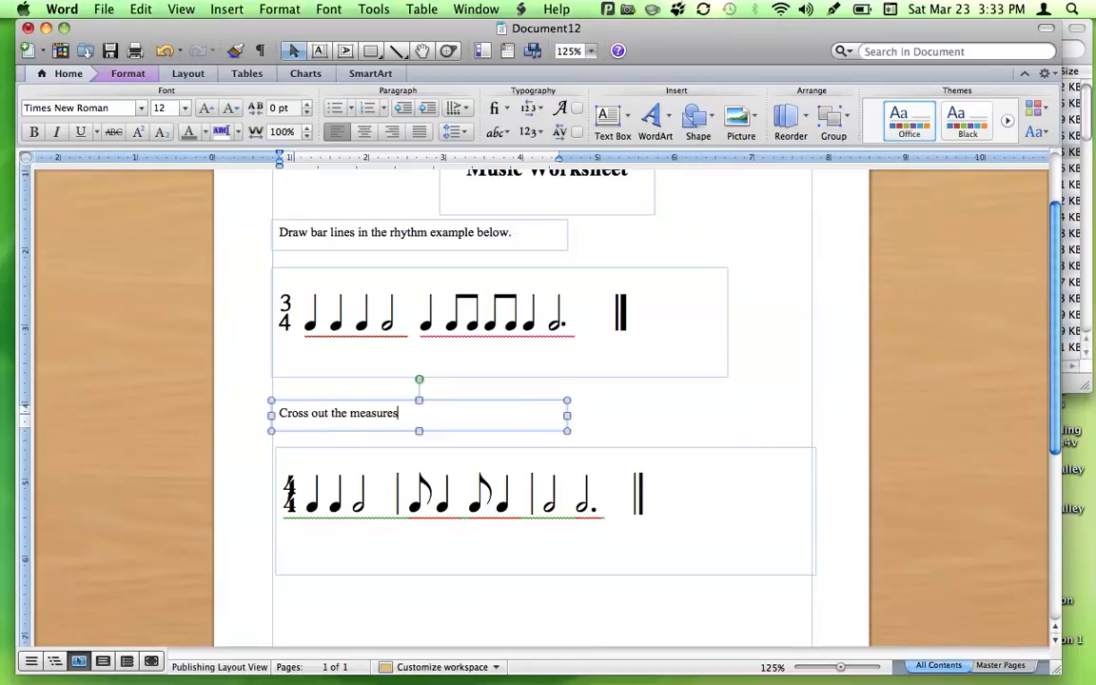
{"action": "type", "text": "many or too few b"}
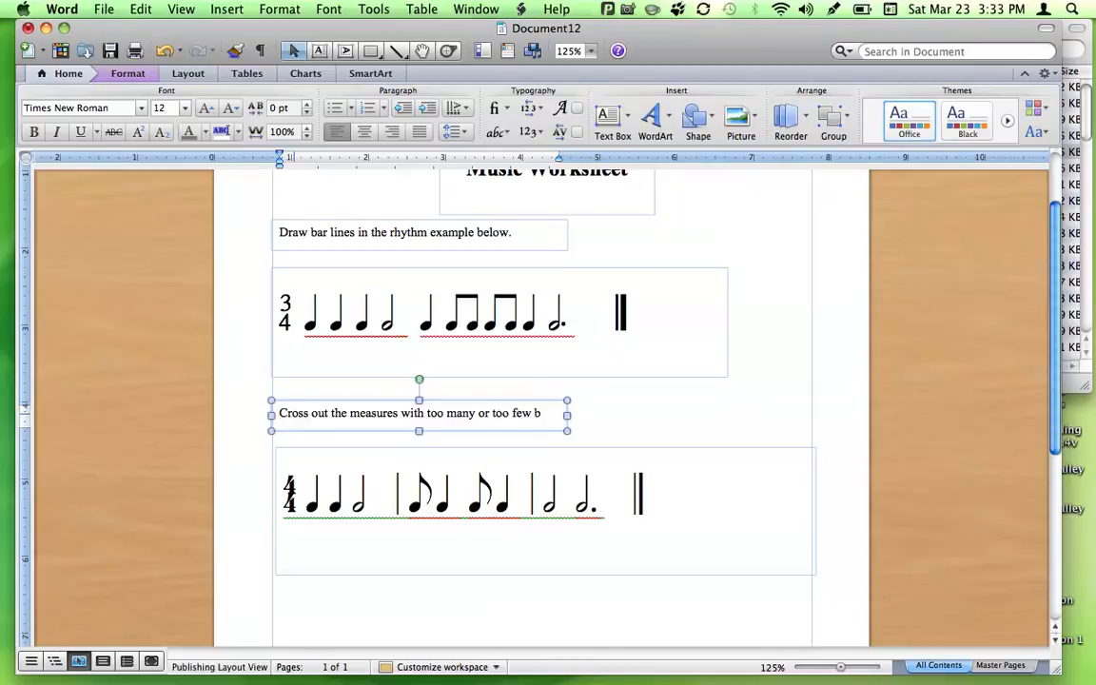
{"action": "key", "text": "BackSpace"}
{"action": "left_click_drag", "start_coordinate": [567, 416], "coordinate": [655, 415]}
{"action": "left_click", "coordinate": [745, 399]}
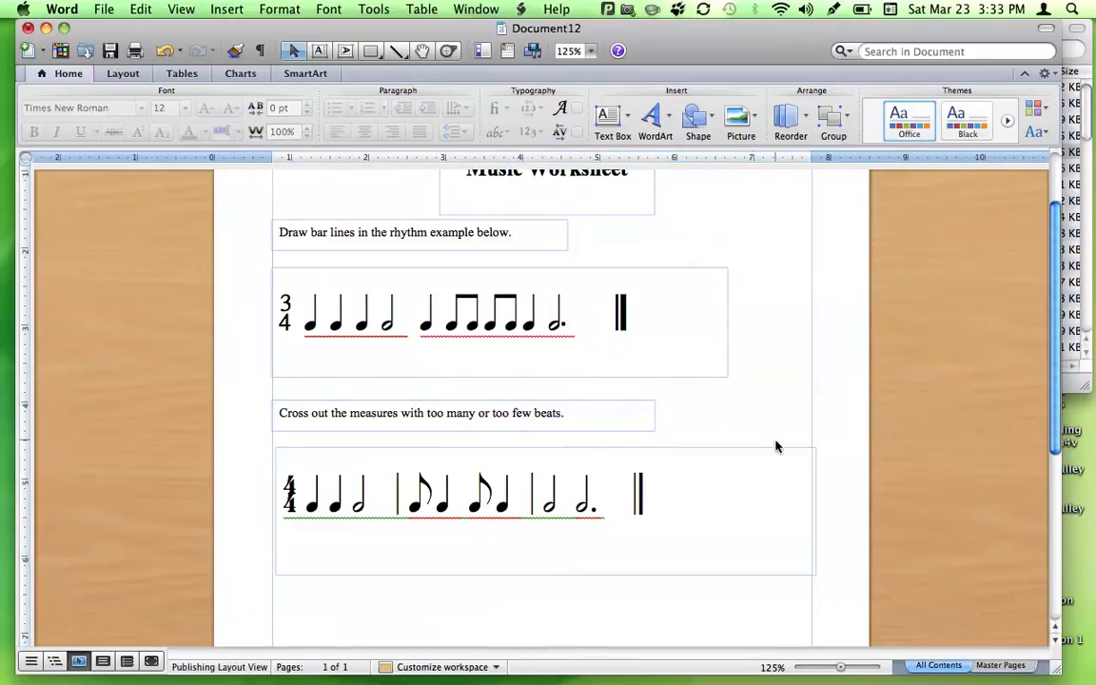
{"action": "scroll", "coordinate": [785, 381], "scroll_direction": "up", "scroll_amount": 3}
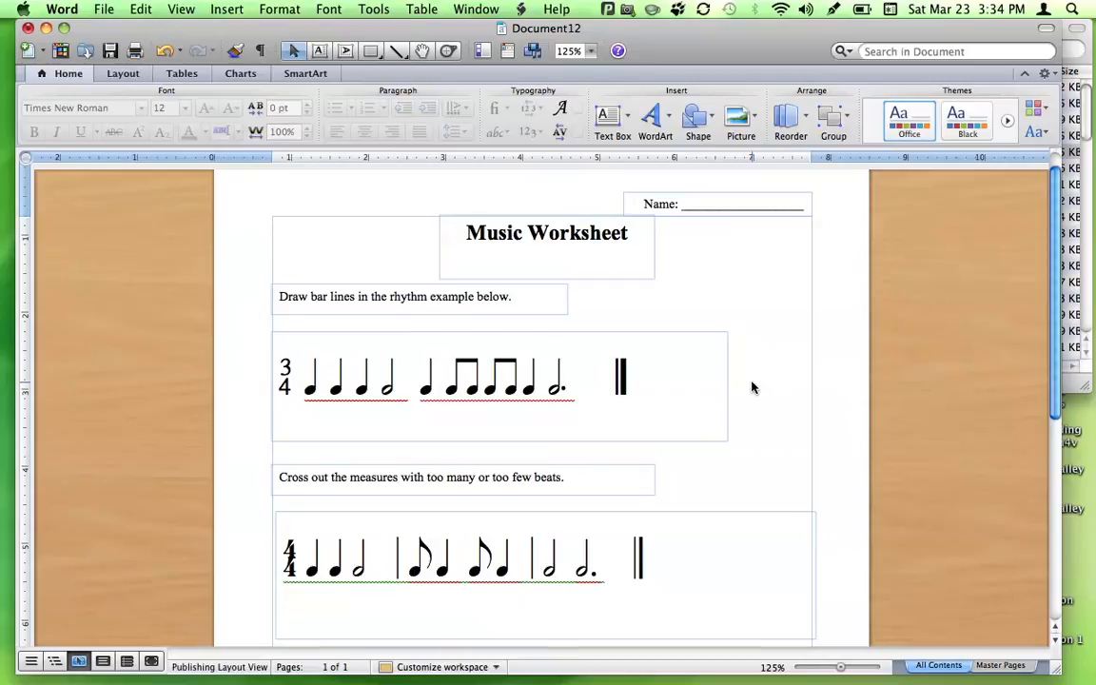
{"action": "left_click", "coordinate": [105, 13]}
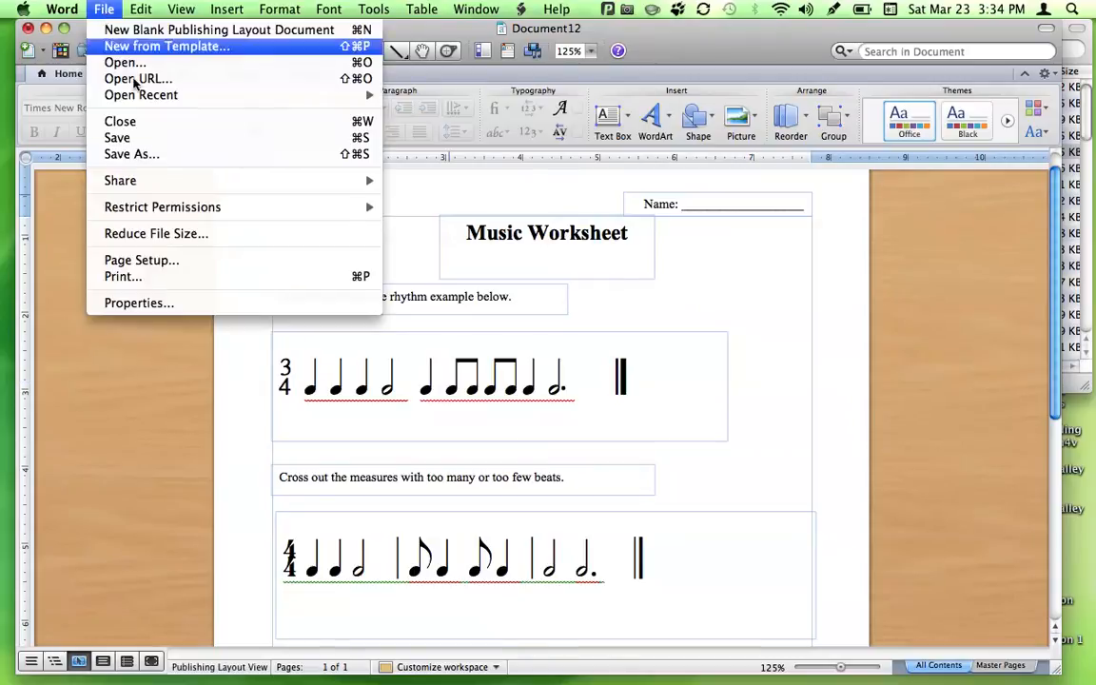
{"action": "left_click", "coordinate": [157, 160]}
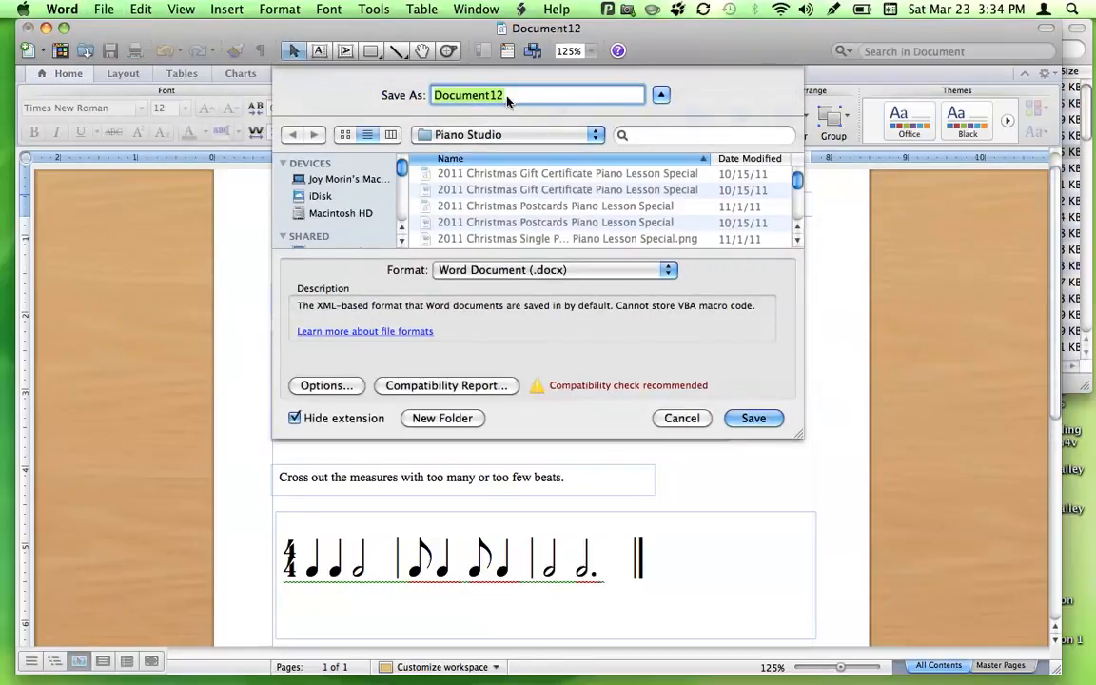
{"action": "left_click", "coordinate": [562, 270]}
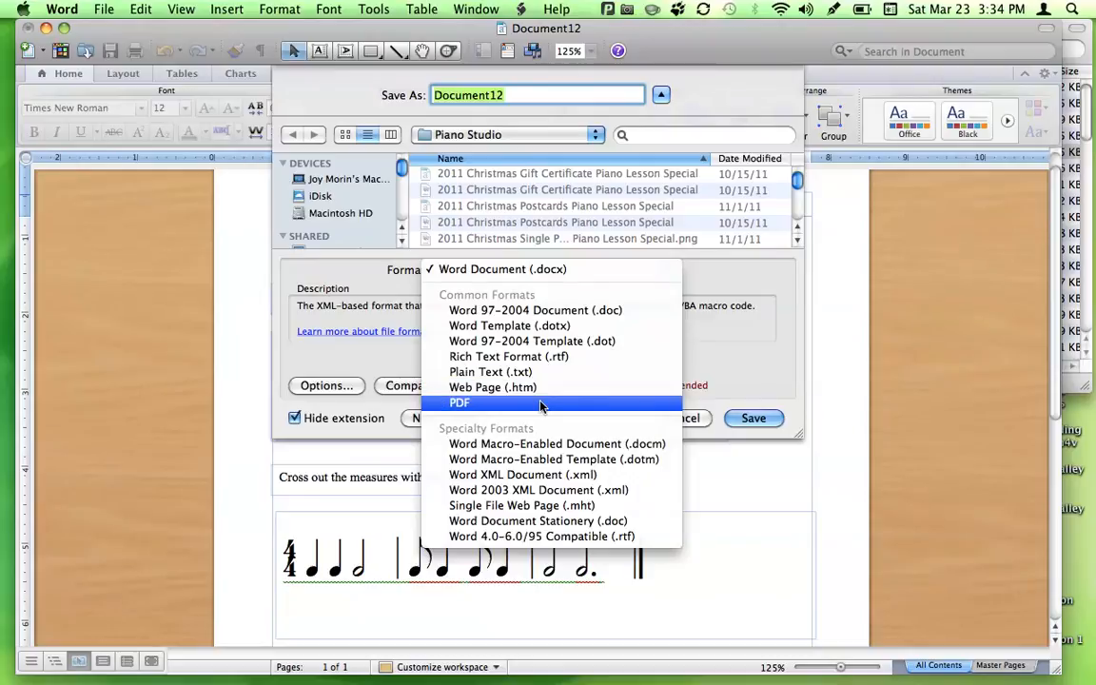
{"action": "left_click", "coordinate": [540, 404]}
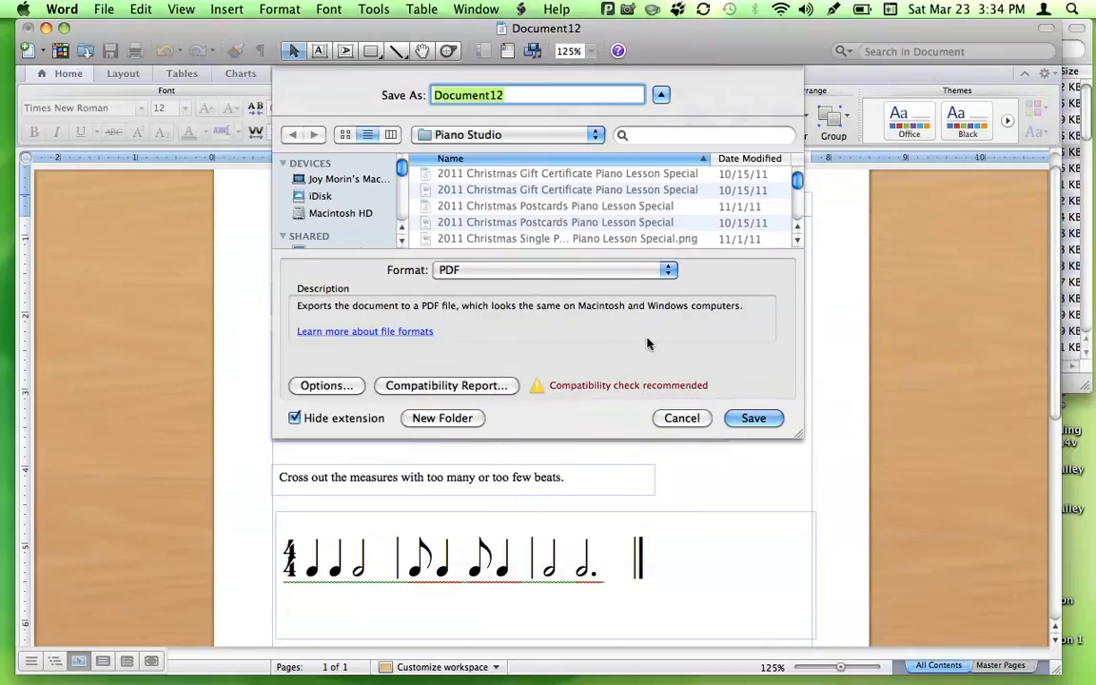
{"action": "left_click", "coordinate": [681, 420]}
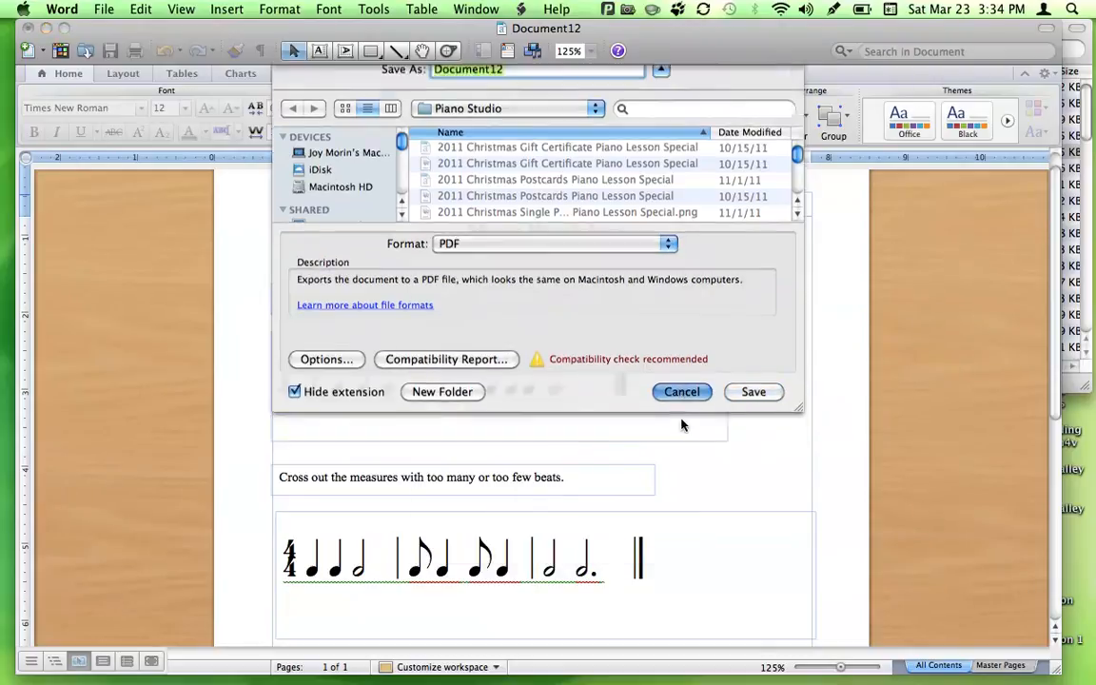
- Insert a small text box in the middle of the page's bottom margin and center its text
{"action": "scroll", "coordinate": [727, 314], "scroll_direction": "down", "scroll_amount": 3}
{"action": "scroll", "coordinate": [745, 280], "scroll_direction": "down", "scroll_amount": 5}
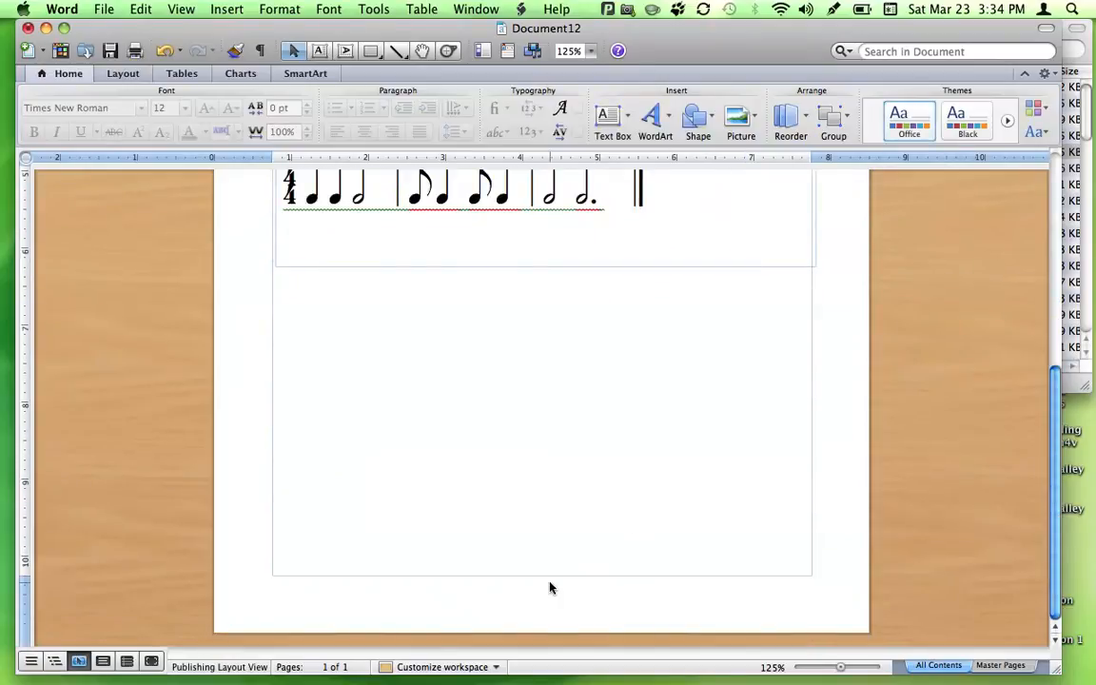
{"action": "left_click", "coordinate": [319, 51]}
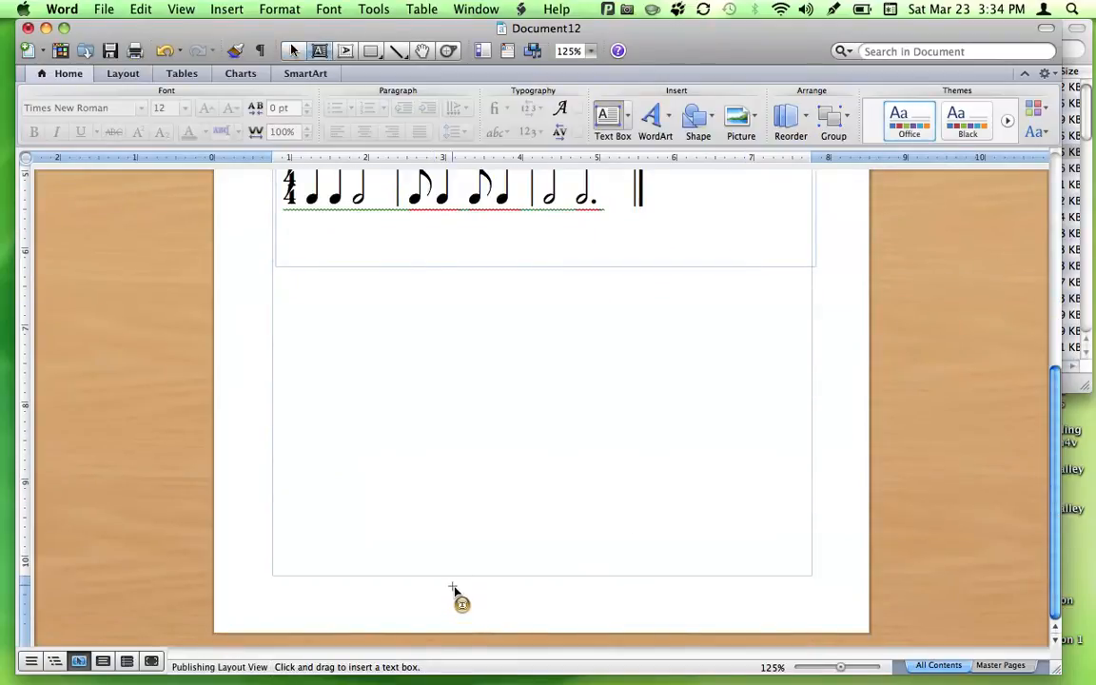
{"action": "left_click_drag", "start_coordinate": [448, 576], "coordinate": [635, 601]}
{"action": "left_click", "coordinate": [363, 132]}
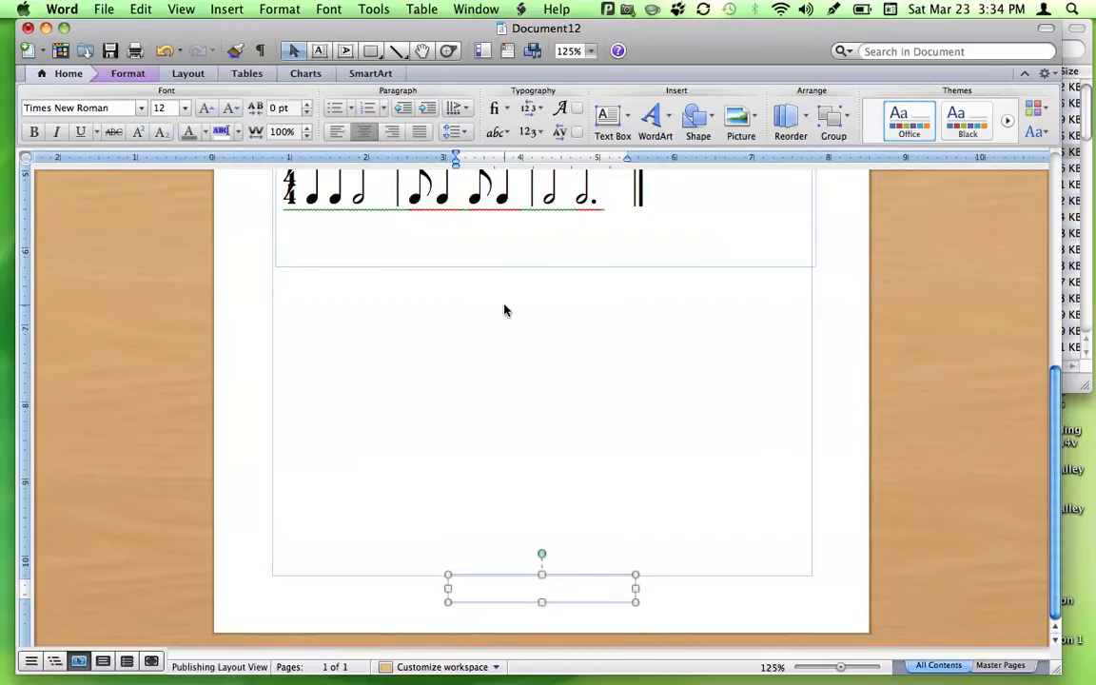
- Enter "(c) 2013" followed by the author's name in the footer text box, keeping the (c) as plain characters
{"action": "type", "text": "(c)"}
{"action": "key", "text": "super+z"}
{"action": "key", "text": "BackSpace"}
{"action": "type", "text": "c)"}
{"action": "type", "text": "2013 Joy M"}
{"action": "key", "text": "Return"}
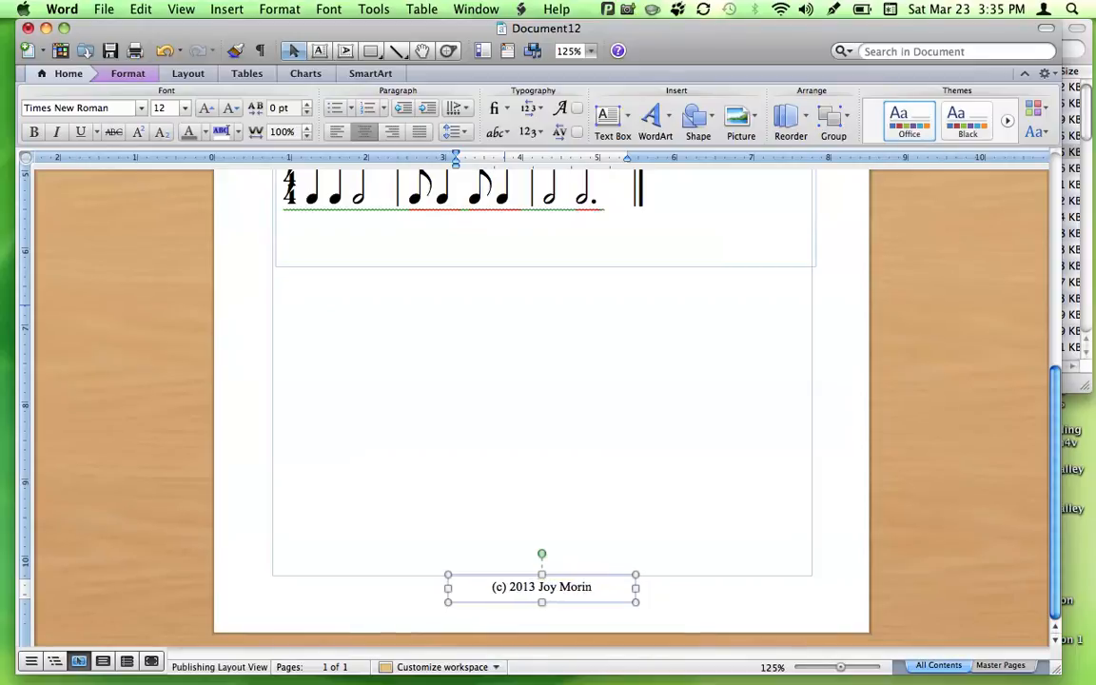
- Widen the copyright text box and add "ColorInMyPiano.com" after the author's name on the same line
{"action": "type", "text": "ColorInMyP"}
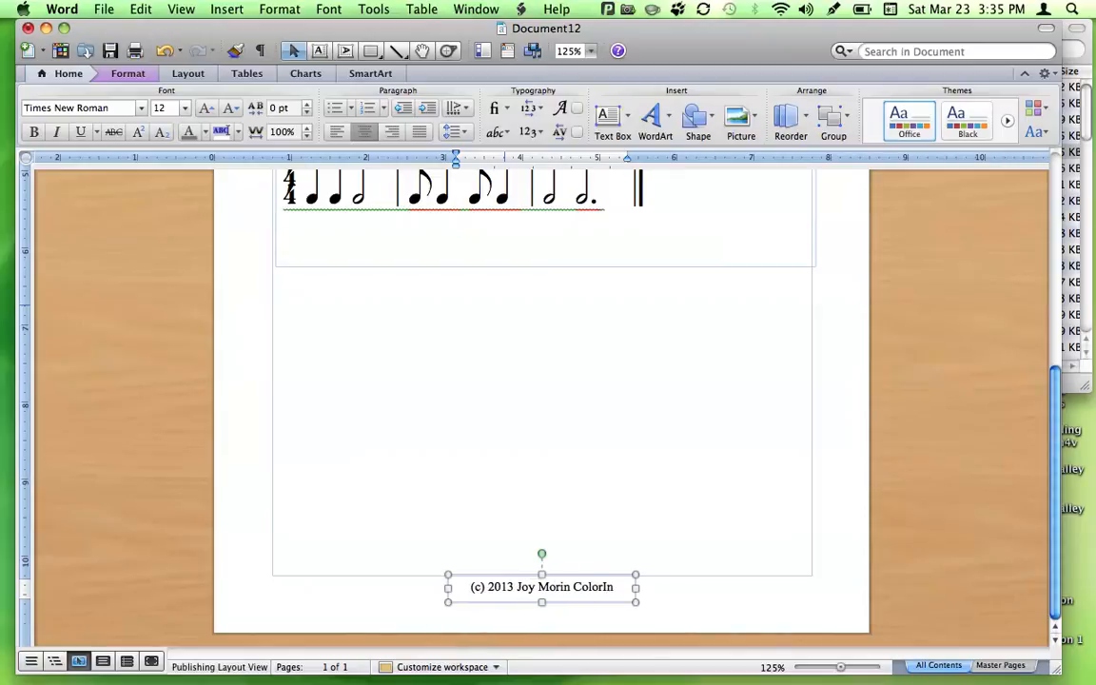
{"action": "key", "text": "BackSpace"}
{"action": "key", "text": "BackSpace"}
{"action": "key", "text": "BackSpace"}
{"action": "key", "text": "BackSpace"}
{"action": "key", "text": "BackSpace"}
{"action": "key", "text": "BackSpace"}
{"action": "key", "text": "BackSpace"}
{"action": "key", "text": "BackSpace"}
{"action": "key", "text": "BackSpace"}
{"action": "key", "text": "BackSpace"}
{"action": "key", "text": "BackSpace"}
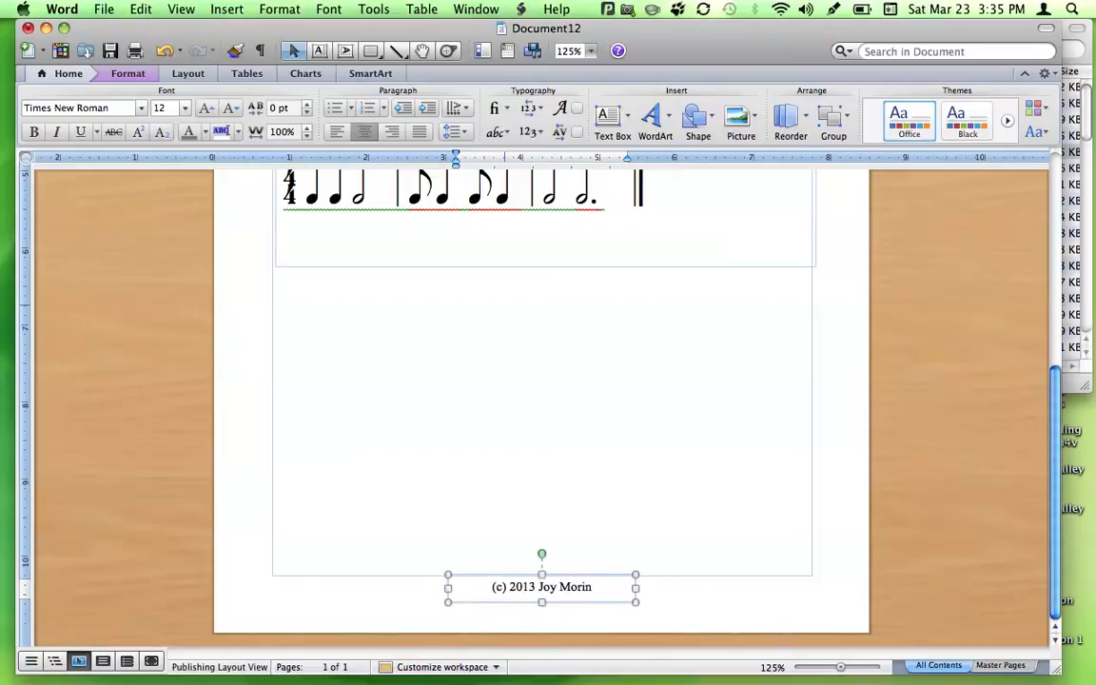
{"action": "left_click_drag", "start_coordinate": [635, 588], "coordinate": [682, 589]}
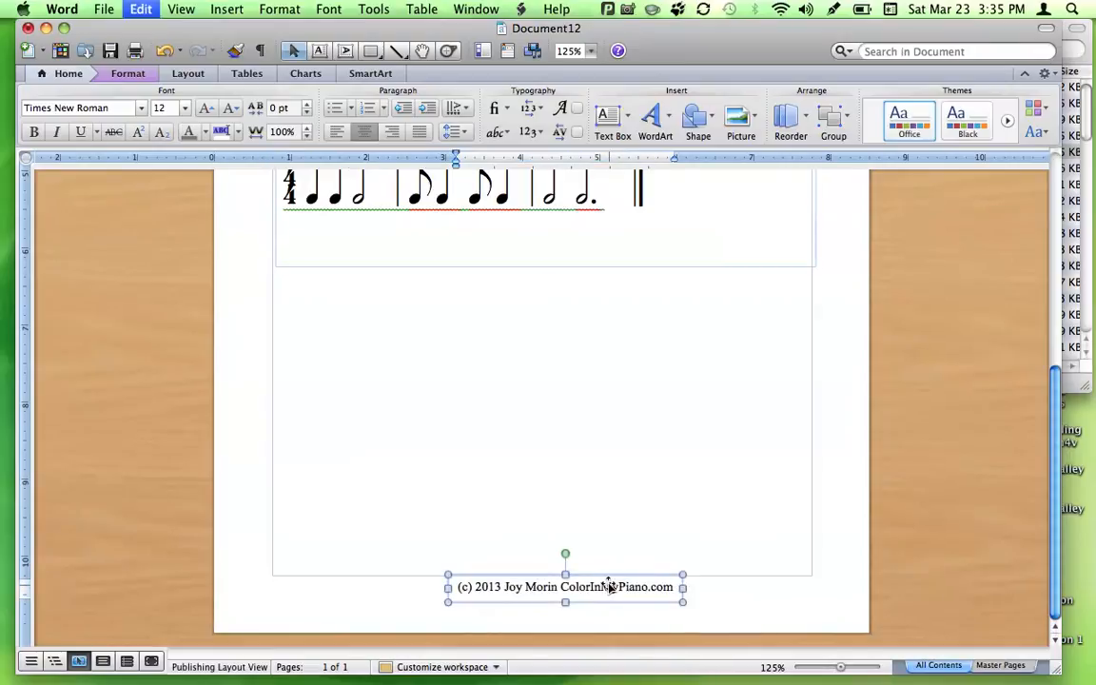
- Set the font size of the entire copyright line to 8
{"action": "key", "text": "super+a"}
{"action": "left_click", "coordinate": [525, 587]}
{"action": "key", "text": "super+a"}
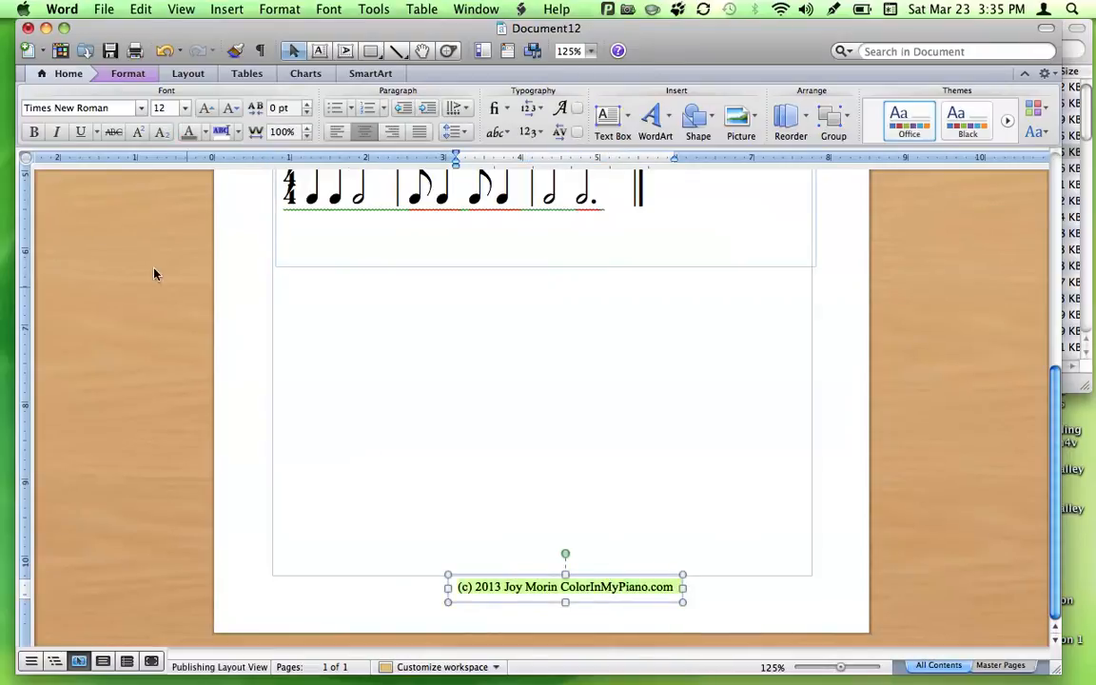
{"action": "left_click", "coordinate": [185, 107]}
{"action": "left_click", "coordinate": [185, 128]}
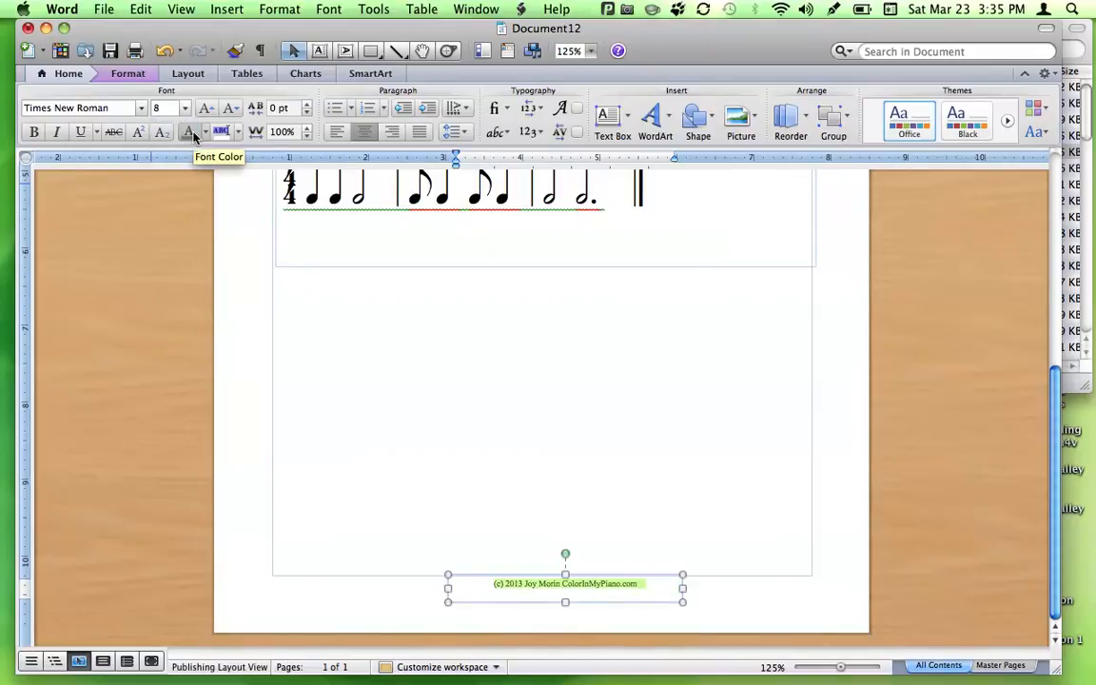
{"action": "left_click", "coordinate": [739, 553]}
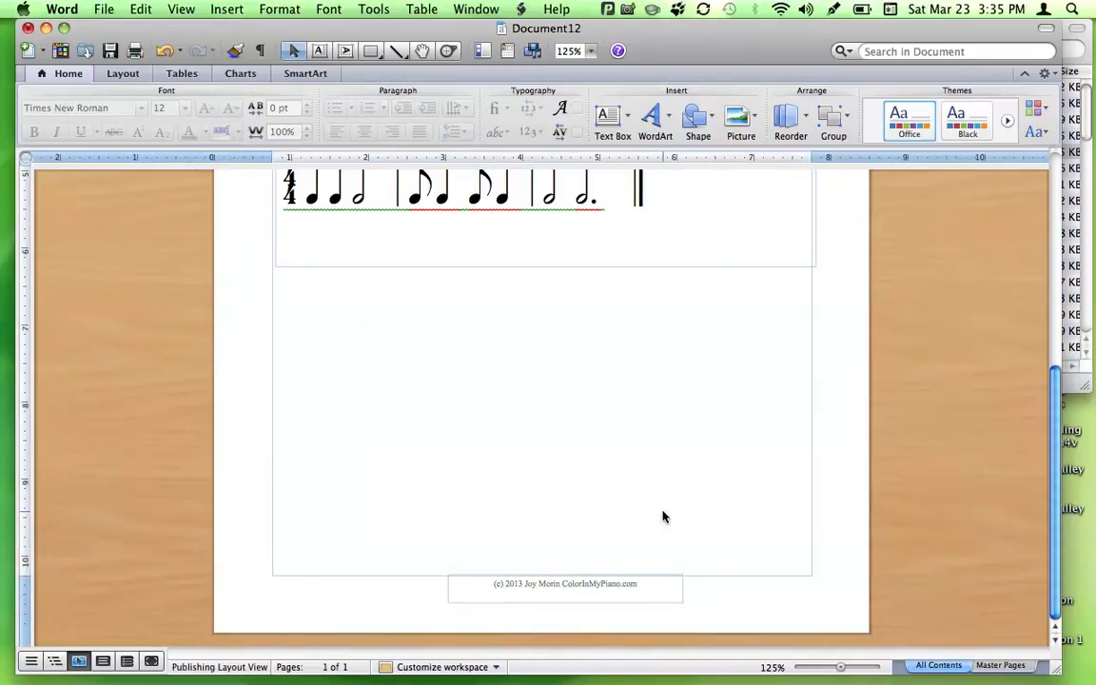
- Shift the copyright text box slightly left to center it in the page's bottom margin
{"action": "left_click", "coordinate": [591, 587]}
{"action": "left_click_drag", "start_coordinate": [592, 587], "coordinate": [574, 587]}
{"action": "left_click", "coordinate": [653, 487]}
{"action": "scroll", "coordinate": [647, 462], "scroll_direction": "up", "scroll_amount": 10}
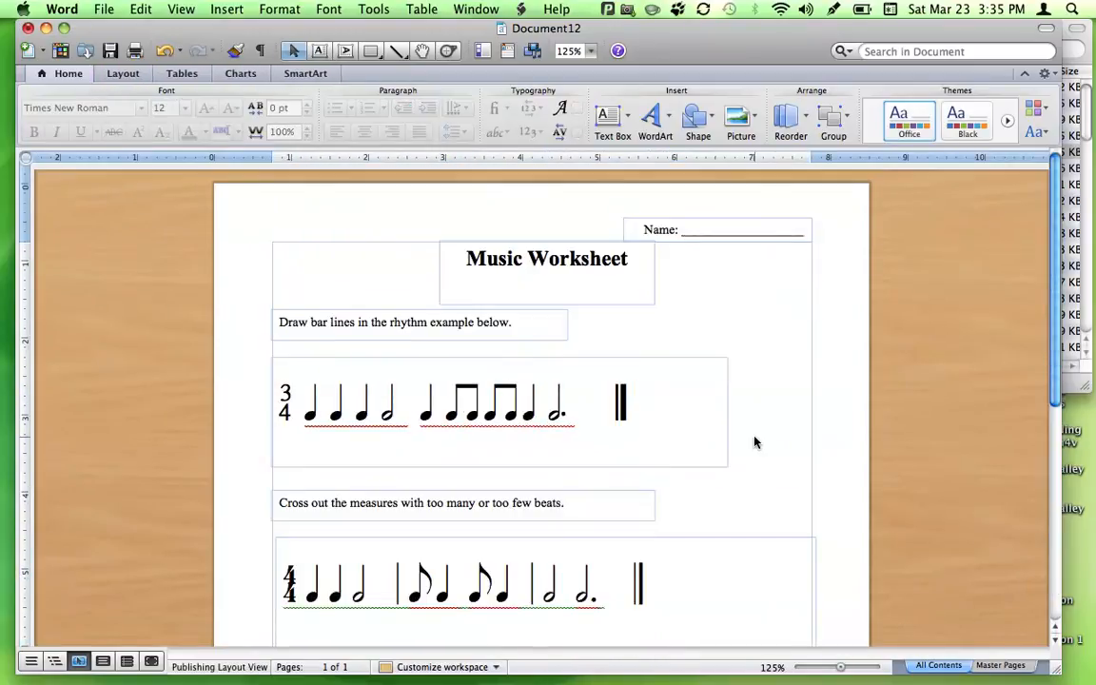